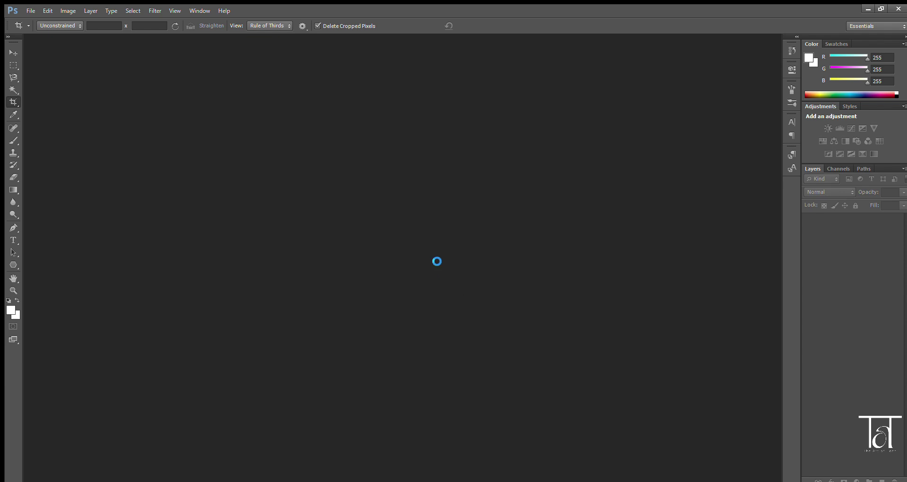
# Step: In the apple image, add a new empty layer named 'Background'
pyautogui.click(42, 39)
pyautogui.click(14, 53)
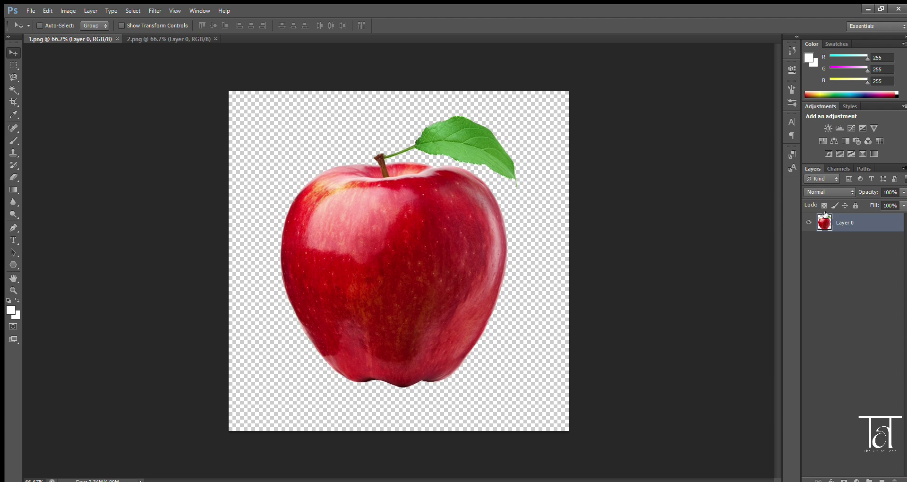
pyautogui.click(846, 264)
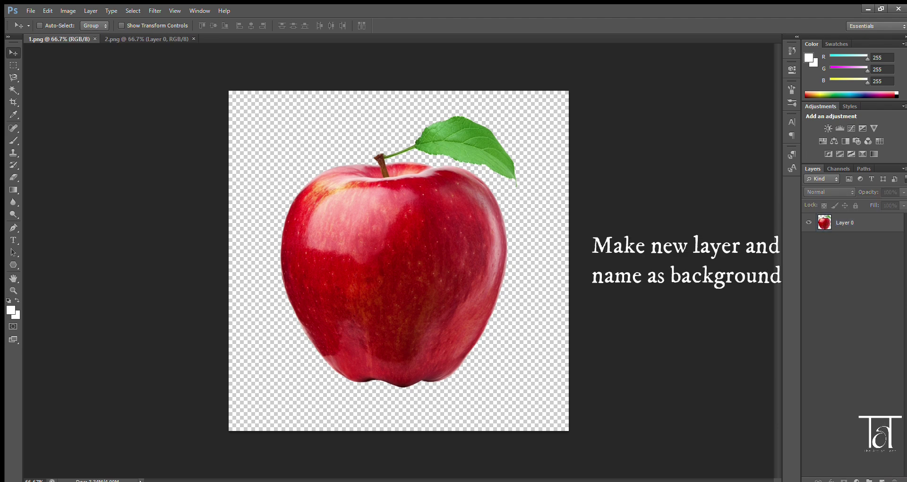
pyautogui.click(882, 478)
pyautogui.doubleClick(845, 222)
pyautogui.write('Backgro')
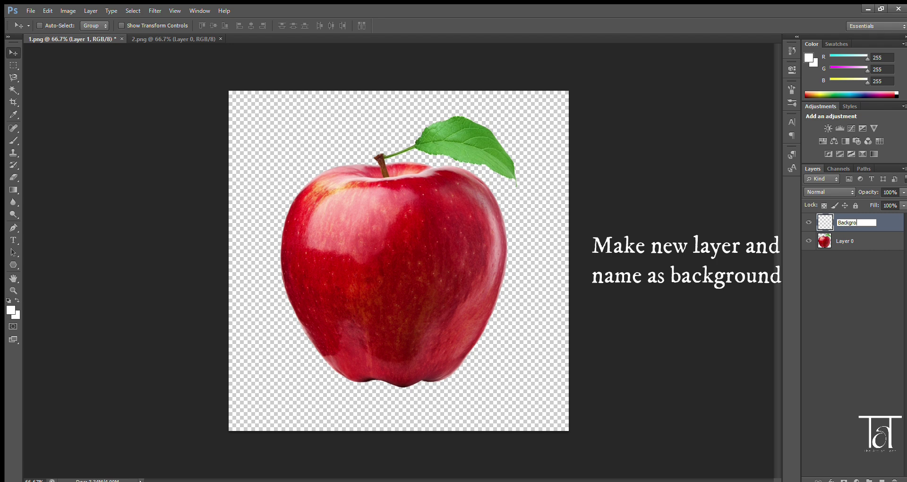
pyautogui.write('und')
pyautogui.press('Return')
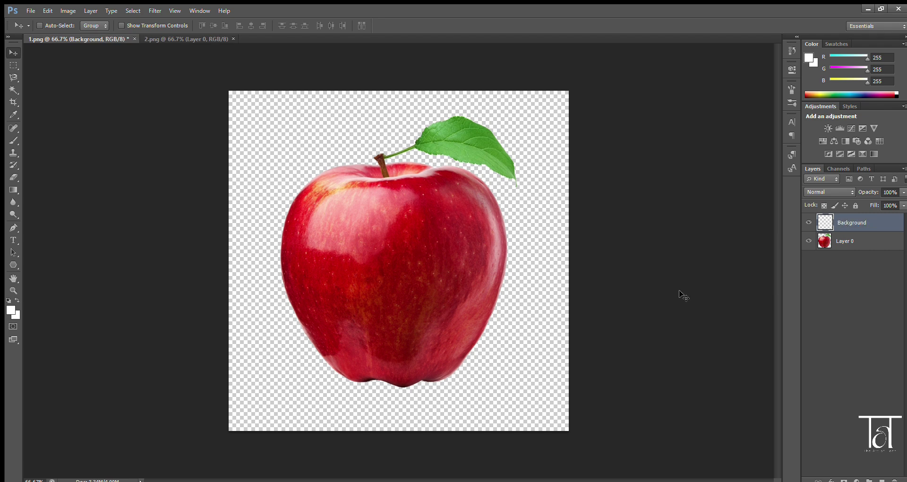
# Step: Set the background colour to red and fill the Background layer with a radial white-to-red gradient
pyautogui.click(14, 190)
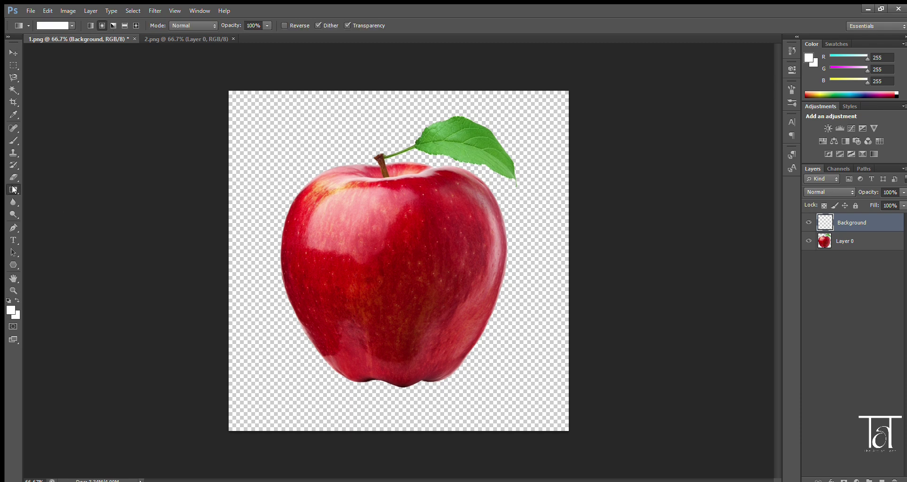
pyautogui.click(10, 311)
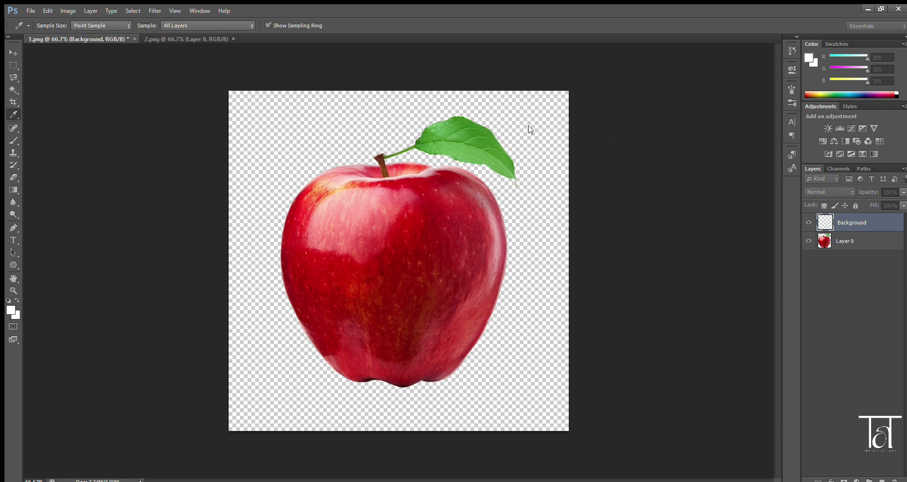
pyautogui.press('Return')
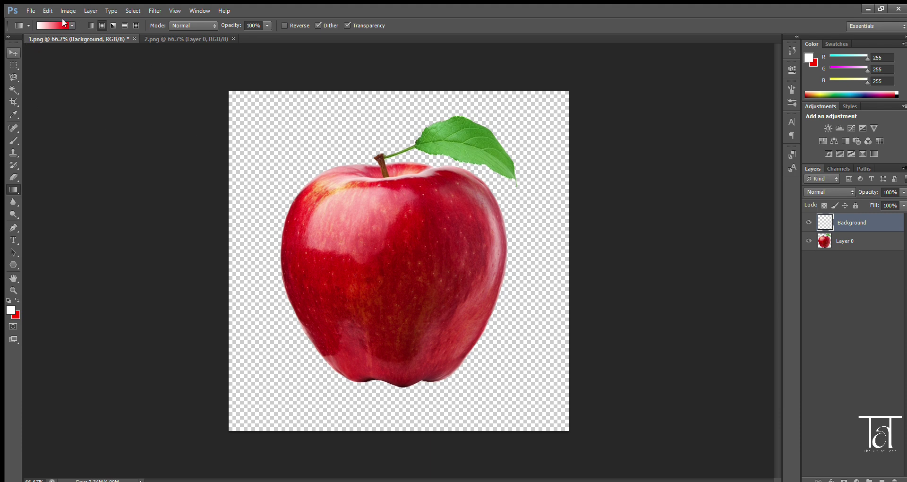
pyautogui.moveTo(381, 269); pyautogui.dragTo(608, 51)
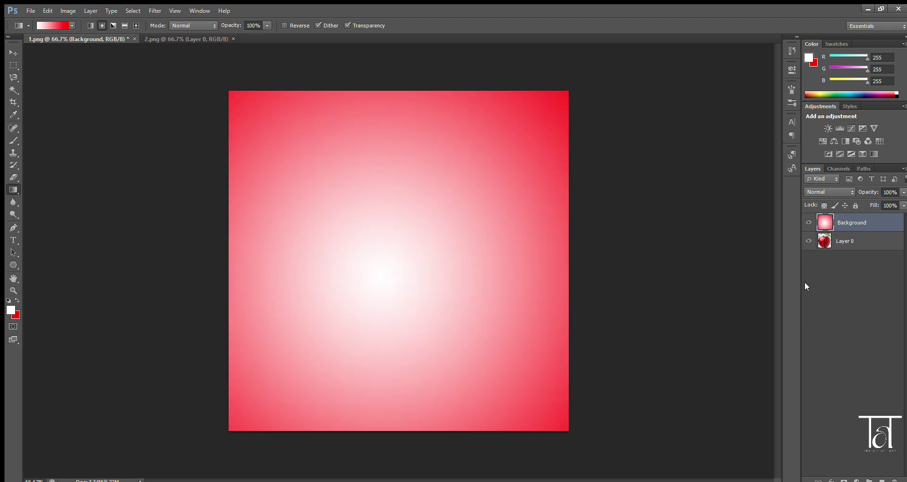
# Step: Move the Background gradient layer beneath the apple layer
pyautogui.moveTo(858, 223); pyautogui.dragTo(856, 247)
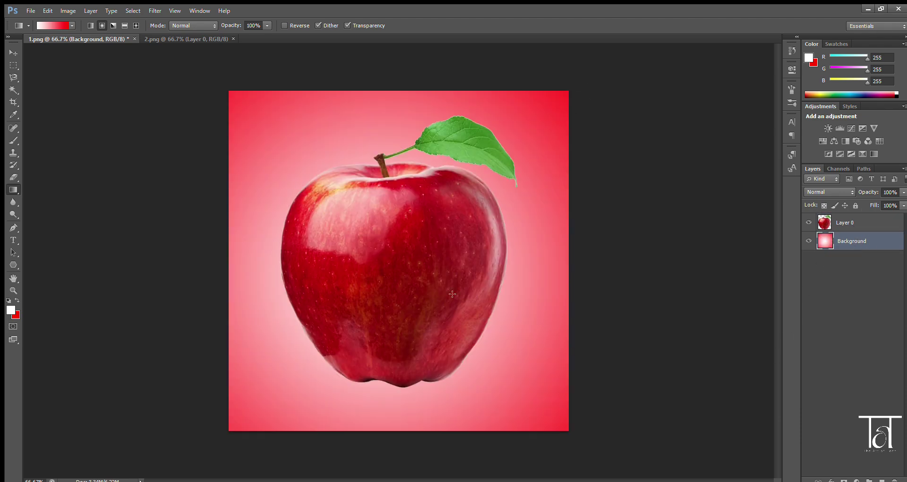
pyautogui.hotkey('ctrl', 't')
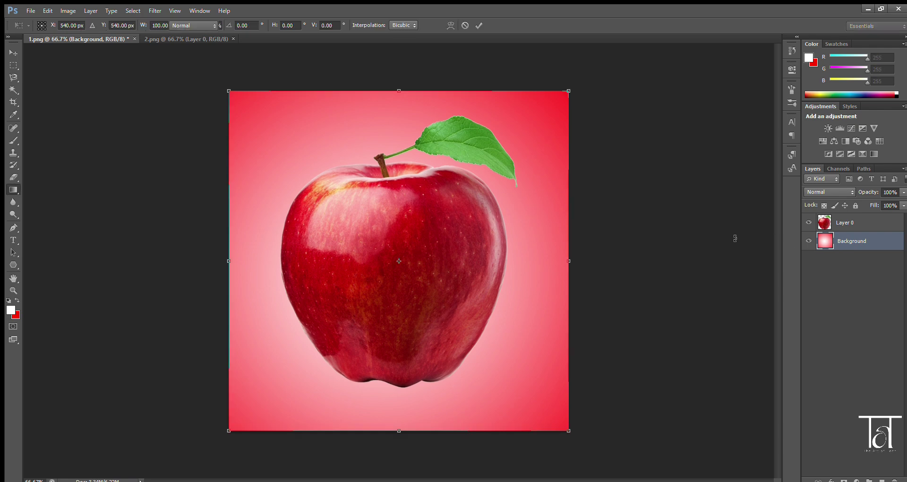
pyautogui.press('Return')
# Step: Shrink the apple to about three-quarters size and move it down toward the centre
pyautogui.hotkey('alt', ']')
pyautogui.hotkey('ctrl', 't')
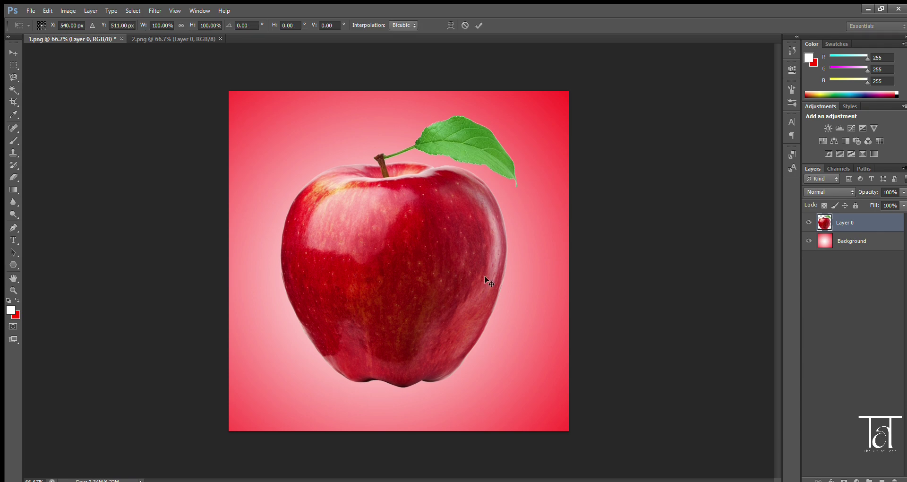
pyautogui.moveTo(516, 386)
pyautogui.mouseDown()
pyautogui.moveTo(457, 299)
pyautogui.moveTo(450, 302)
pyautogui.moveTo(459, 307)
pyautogui.mouseUp()
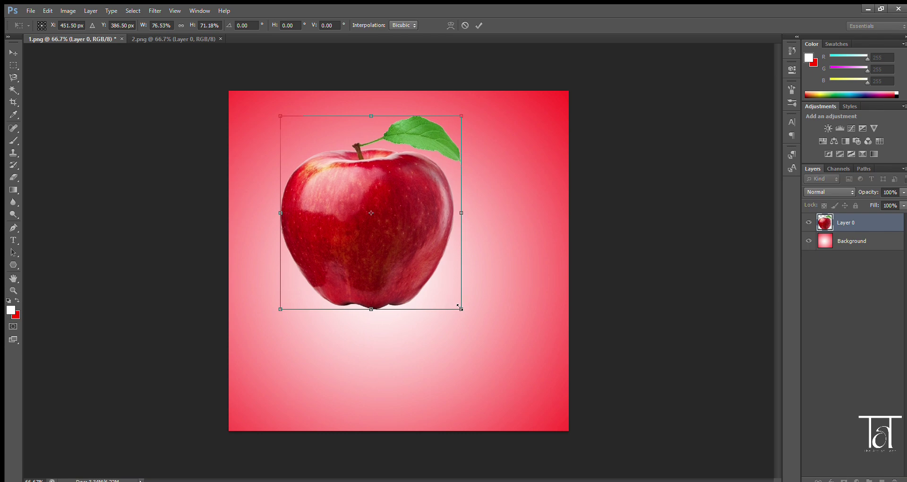
pyautogui.moveTo(418, 271); pyautogui.dragTo(440, 298)
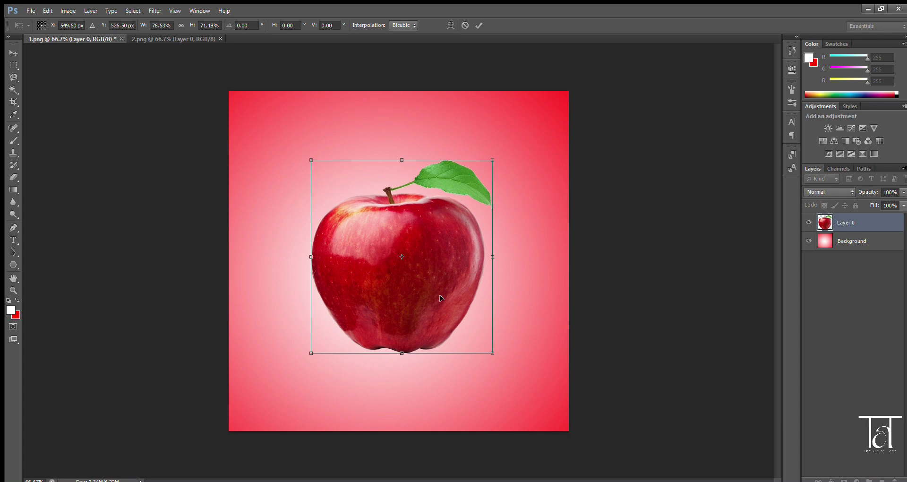
pyautogui.press('Return')
pyautogui.press('g')
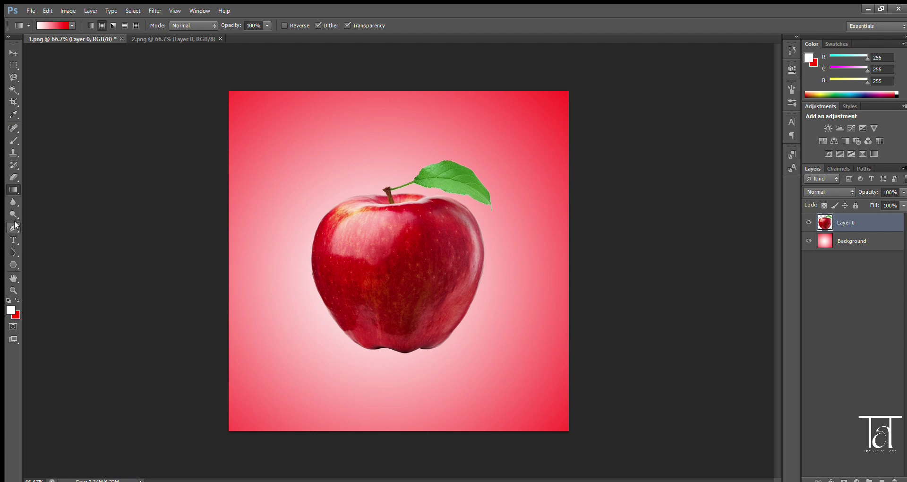
# Step: Draw a closed Pen path around the apple's top with the stem and leaf
pyautogui.click(13, 227)
pyautogui.click(303, 224)
pyautogui.moveTo(500, 220); pyautogui.dragTo(537, 192)
pyautogui.click(488, 166)
pyautogui.click(439, 148)
pyautogui.click(393, 162)
pyautogui.click(336, 191)
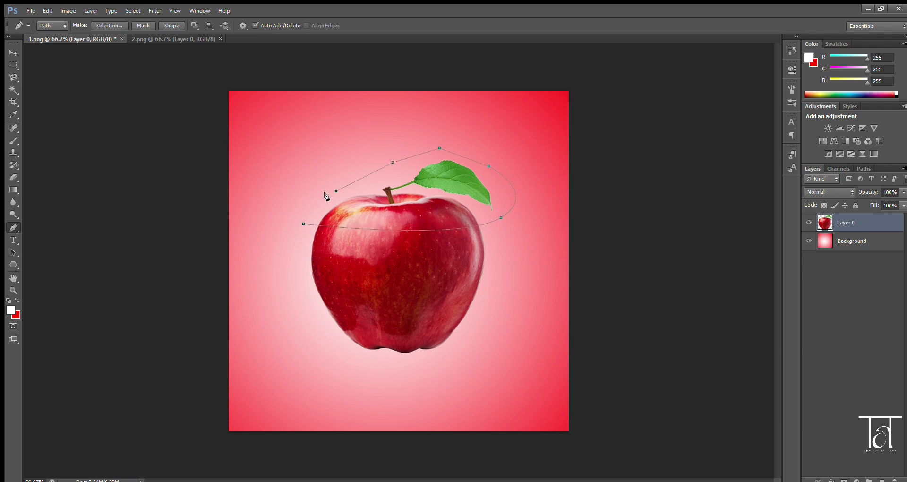
pyautogui.click(303, 223)
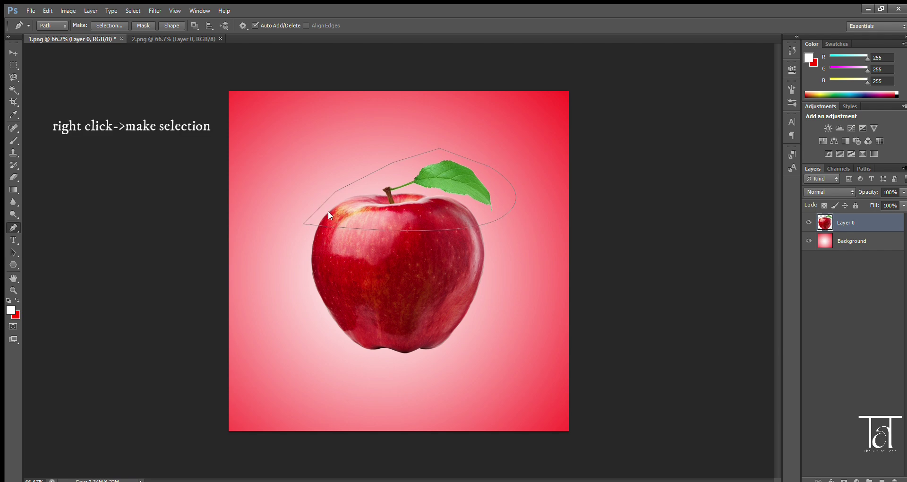
# Step: Turn the path into a selection, cut the apple top away, and add a new empty layer
pyautogui.press('i')
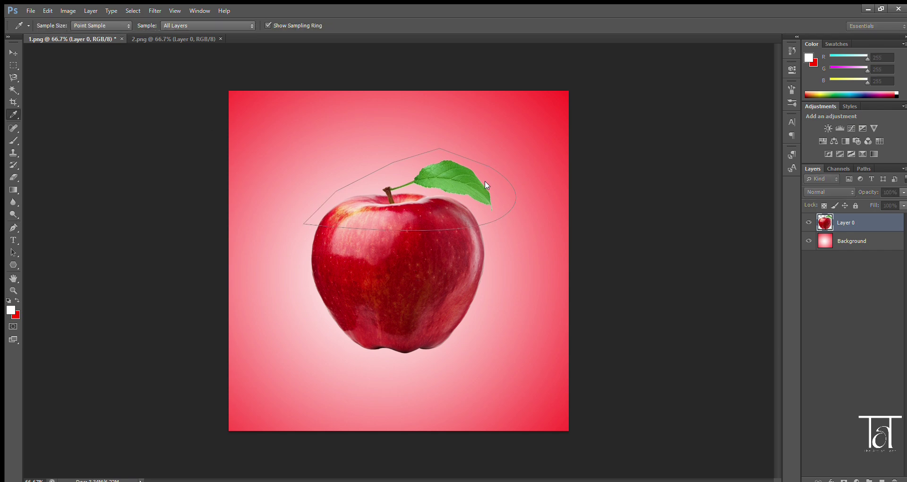
pyautogui.press('p')
pyautogui.hotkey('ctrl', 'Return')
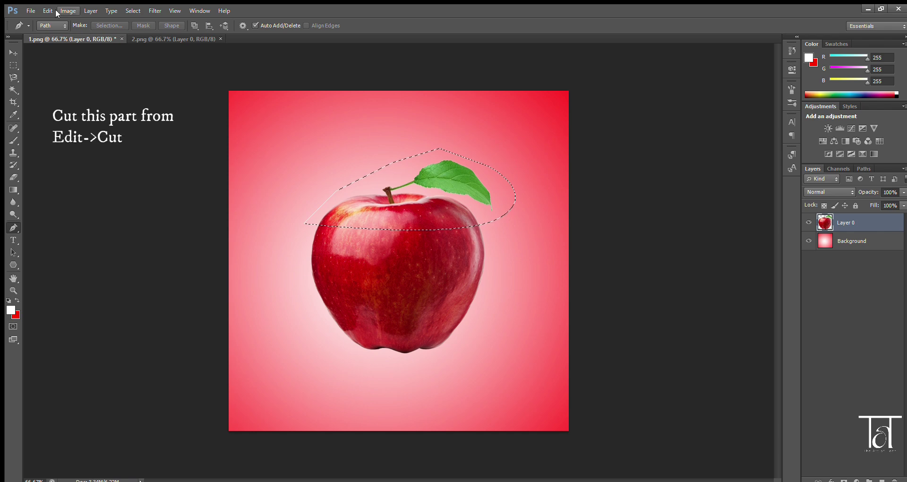
pyautogui.click(50, 13)
pyautogui.click(62, 78)
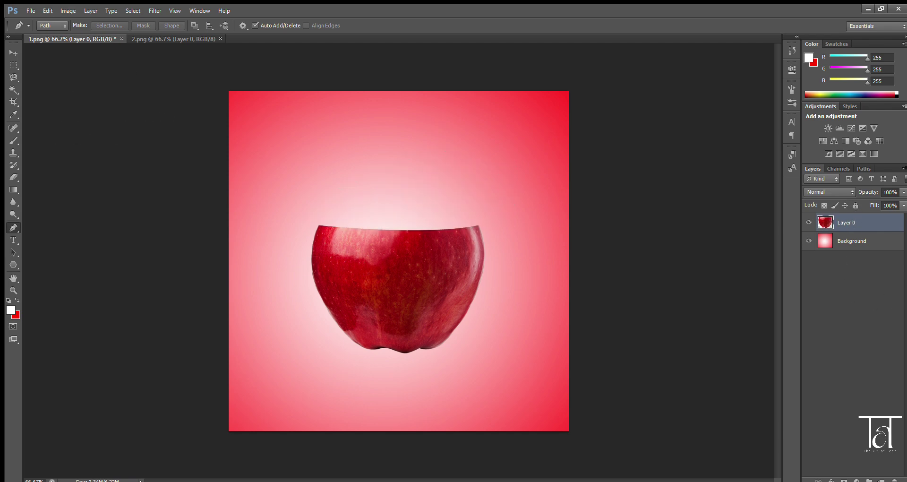
pyautogui.click(883, 480)
# Step: Name the new layer 'apple top' and paste the cut top into it, raised above the lower half
pyautogui.doubleClick(839, 221)
pyautogui.write('apple top')
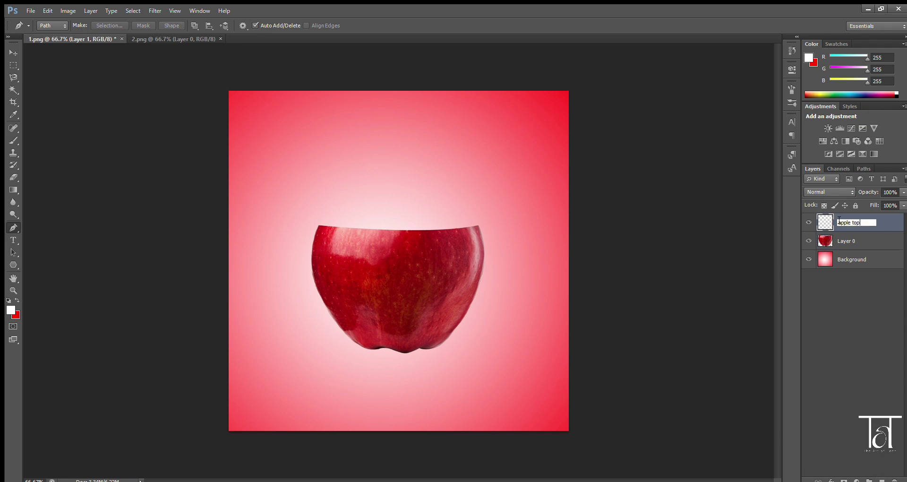
pyautogui.press('Return')
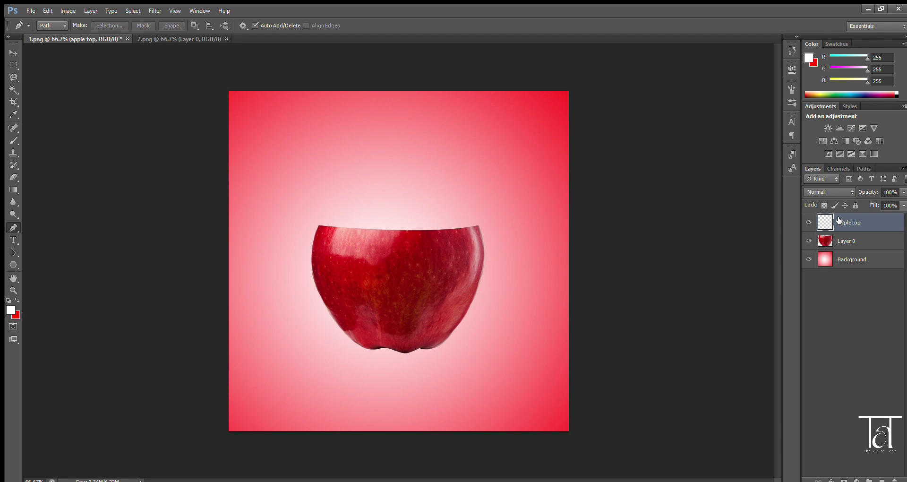
pyautogui.click(475, 166)
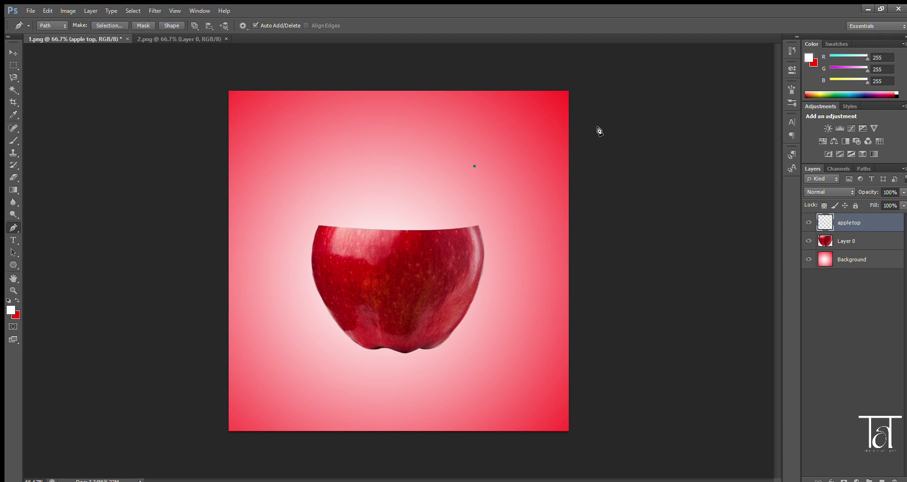
pyautogui.click(13, 52)
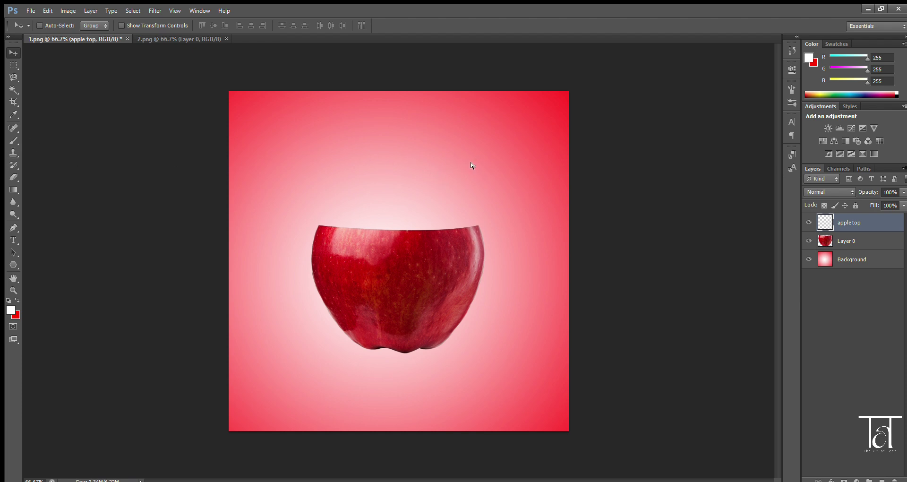
pyautogui.hotkey('ctrl', 'v')
pyautogui.moveTo(395, 279); pyautogui.dragTo(403, 171)
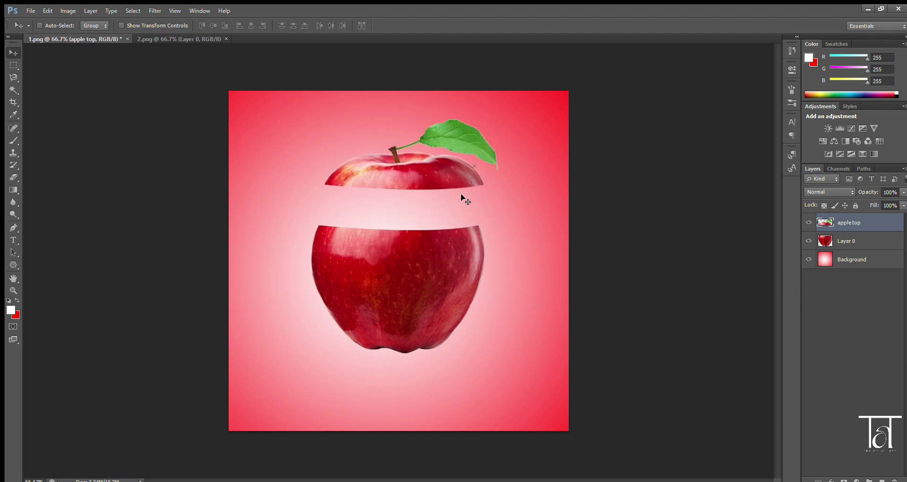
pyautogui.moveTo(450, 174); pyautogui.dragTo(436, 178)
pyautogui.click(13, 228)
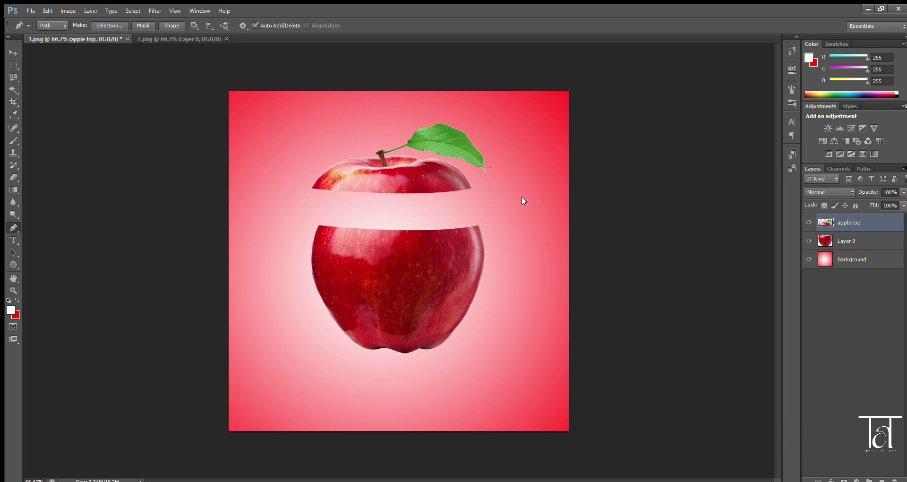
pyautogui.click(13, 52)
pyautogui.moveTo(386, 188); pyautogui.dragTo(396, 181)
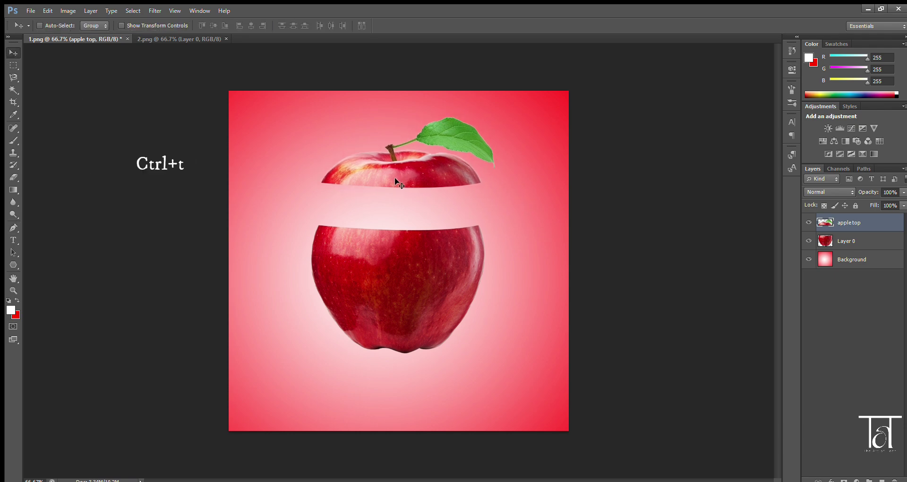
# Step: Tilt the apple top about -11° and shift it up and left above the lower half
pyautogui.hotkey('ctrl', 't')
pyautogui.moveTo(469, 195); pyautogui.dragTo(468, 206)
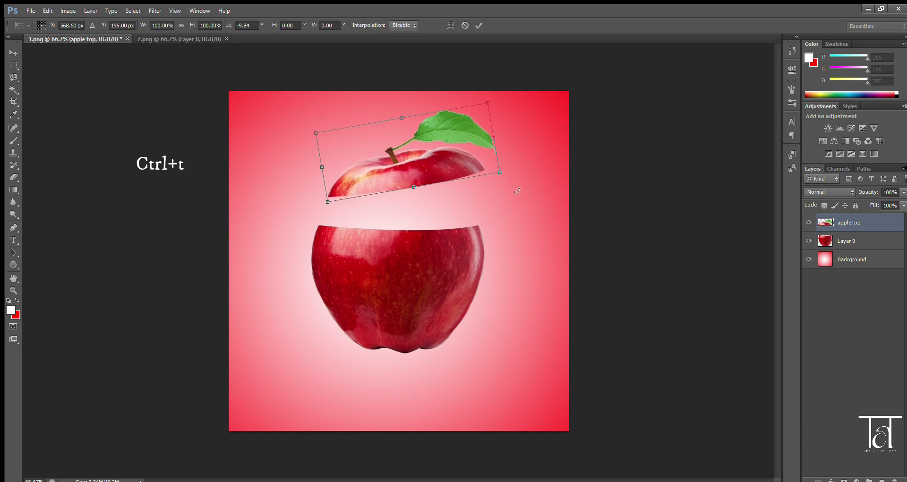
pyautogui.moveTo(469, 206); pyautogui.dragTo(469, 204)
pyautogui.press('Return')
pyautogui.moveTo(437, 174); pyautogui.dragTo(426, 168)
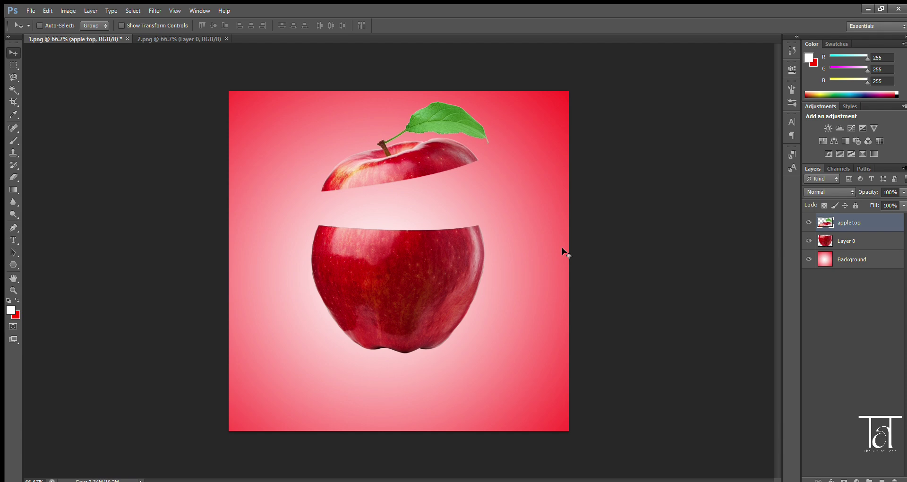
pyautogui.click(13, 227)
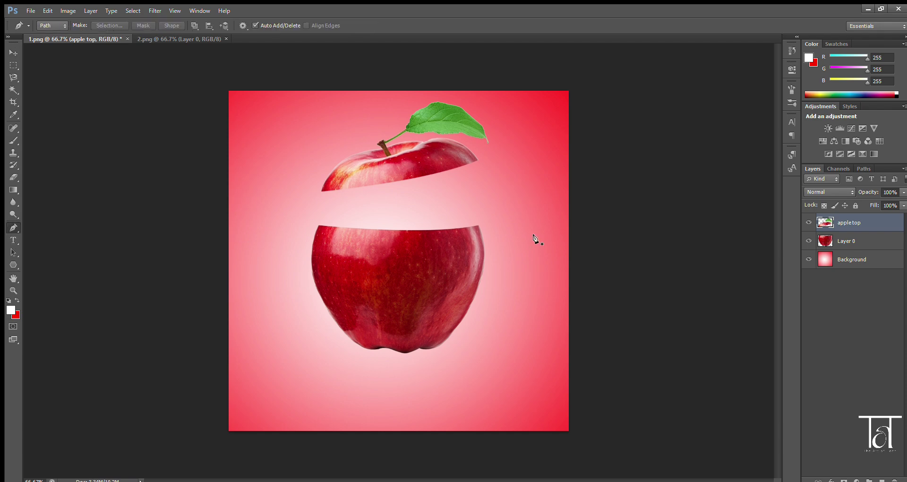
# Step: Outline a curved band across the top of the lower apple piece with the Pen tool
pyautogui.click(848, 246)
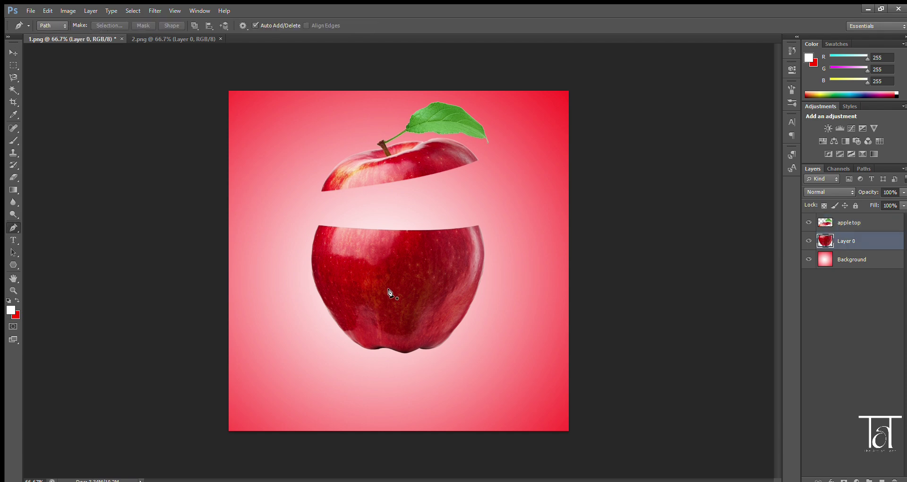
pyautogui.click(296, 252)
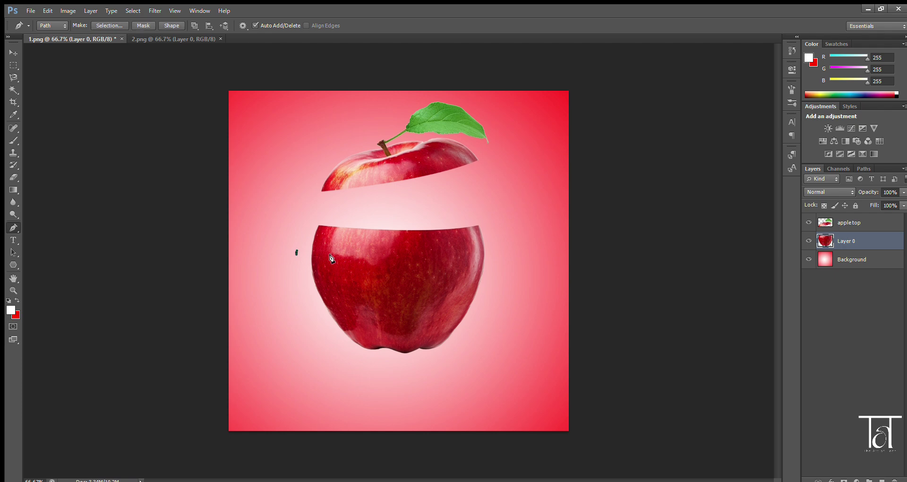
pyautogui.click(299, 250)
pyautogui.moveTo(501, 250); pyautogui.dragTo(607, 214)
pyautogui.click(484, 219)
pyautogui.click(450, 221)
pyautogui.click(337, 219)
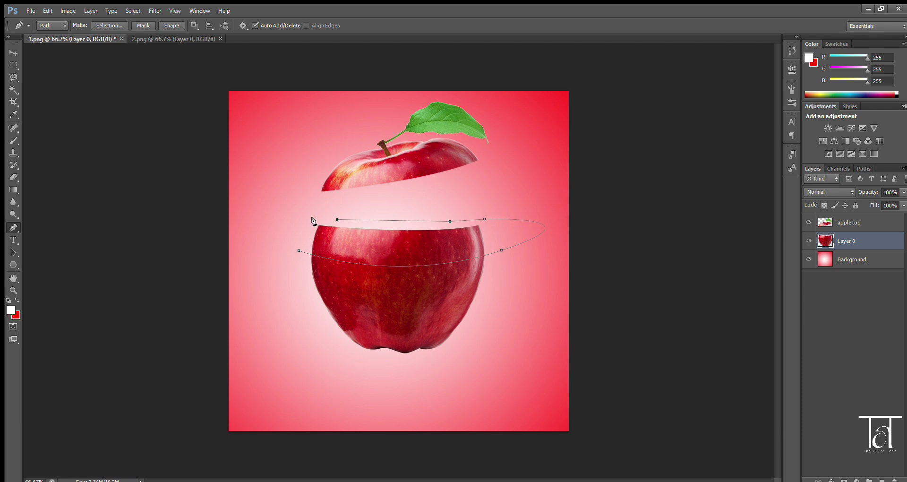
pyautogui.click(298, 250)
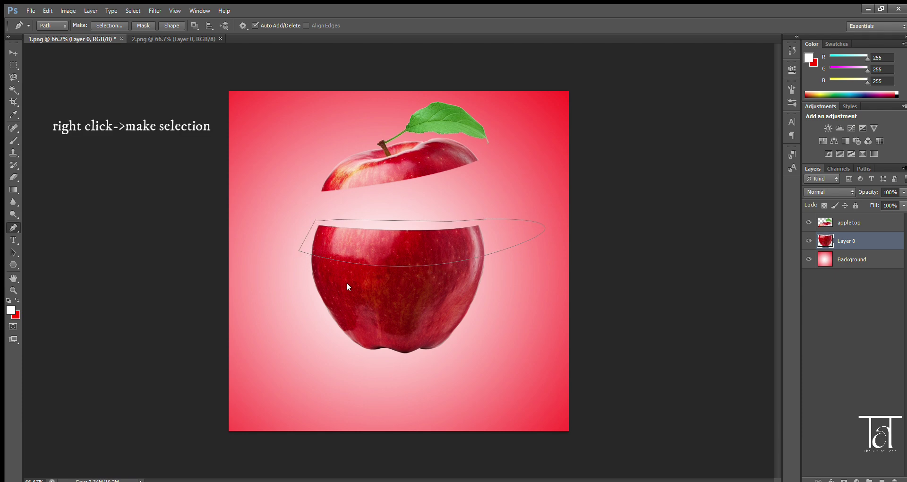
# Step: Convert the outline to a selection and cut the band away
pyautogui.press('i')
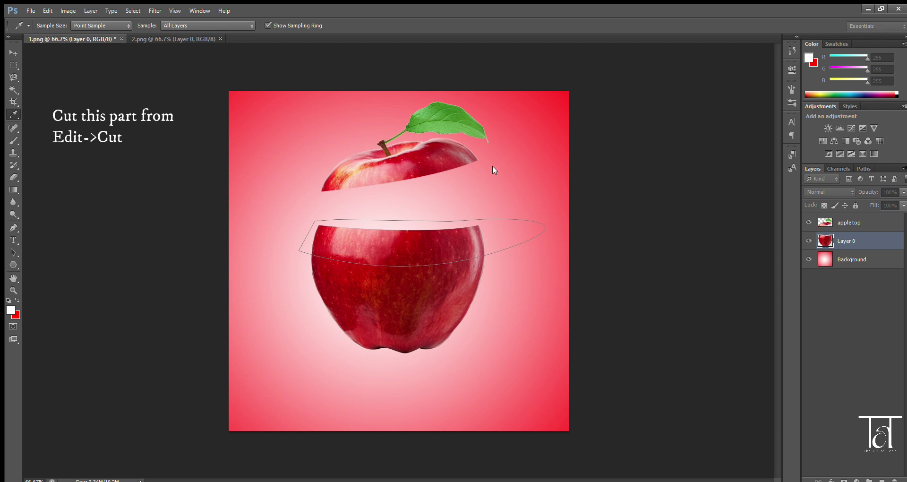
pyautogui.press('p')
pyautogui.hotkey('ctrl', 'Return')
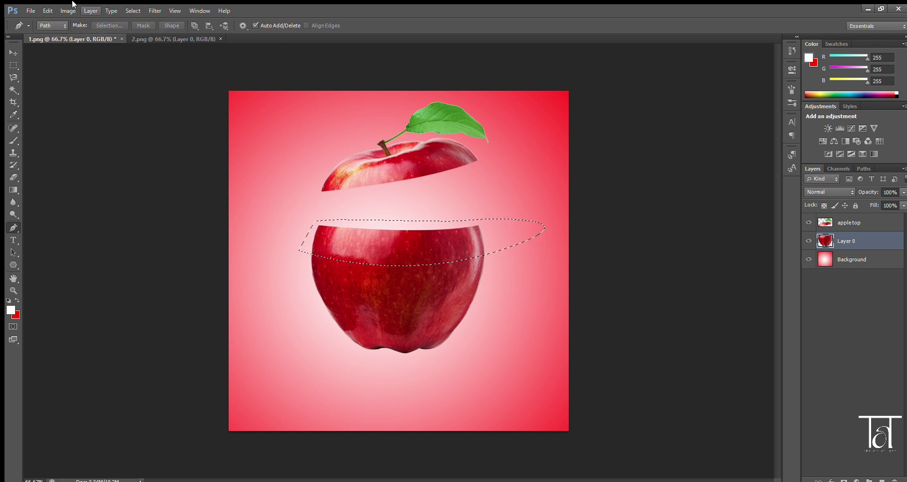
pyautogui.click(45, 10)
pyautogui.click(55, 73)
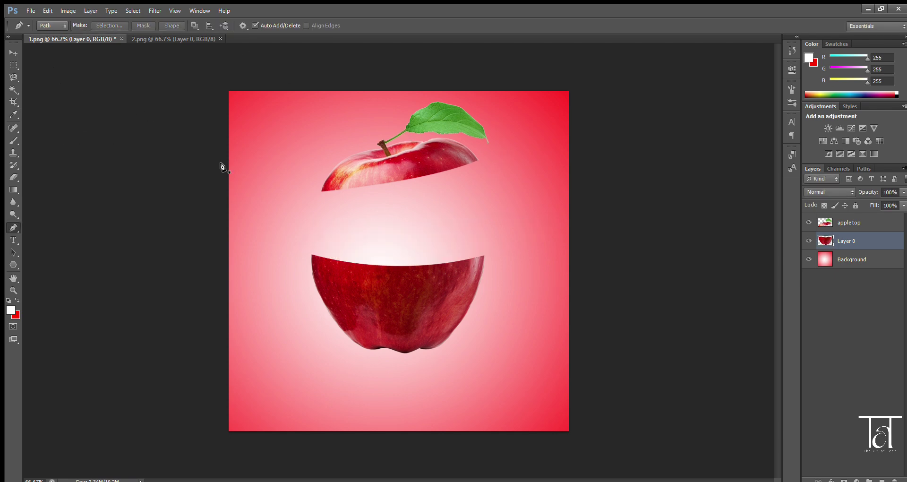
# Step: Create a new layer above 'apple top' and name it 'Apple 2nd'
pyautogui.click(844, 223)
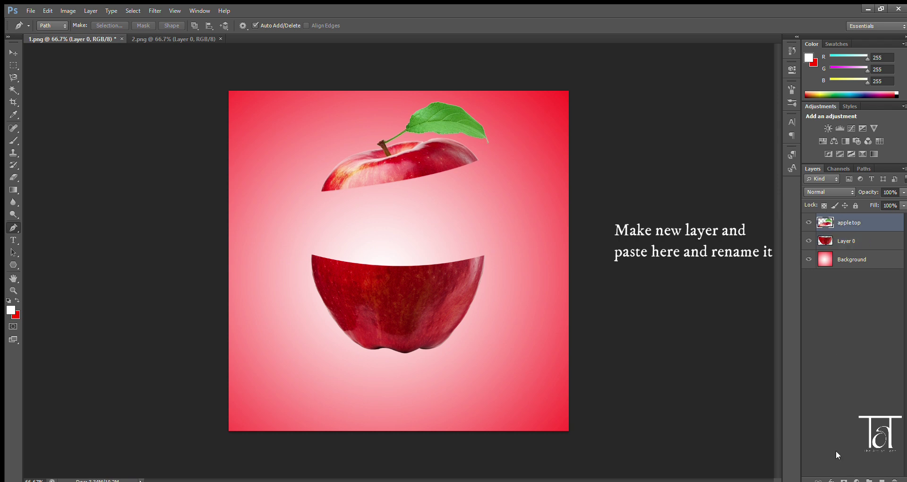
pyautogui.click(882, 479)
pyautogui.doubleClick(846, 222)
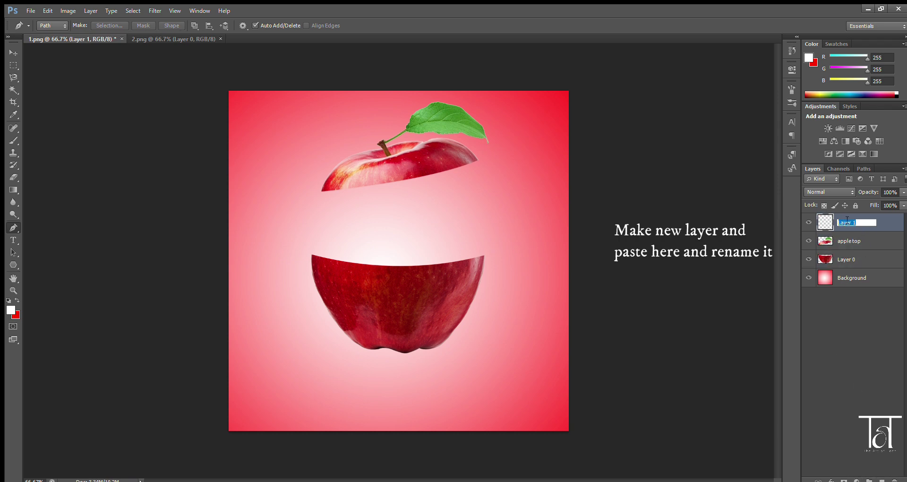
pyautogui.write('Apple 2nd')
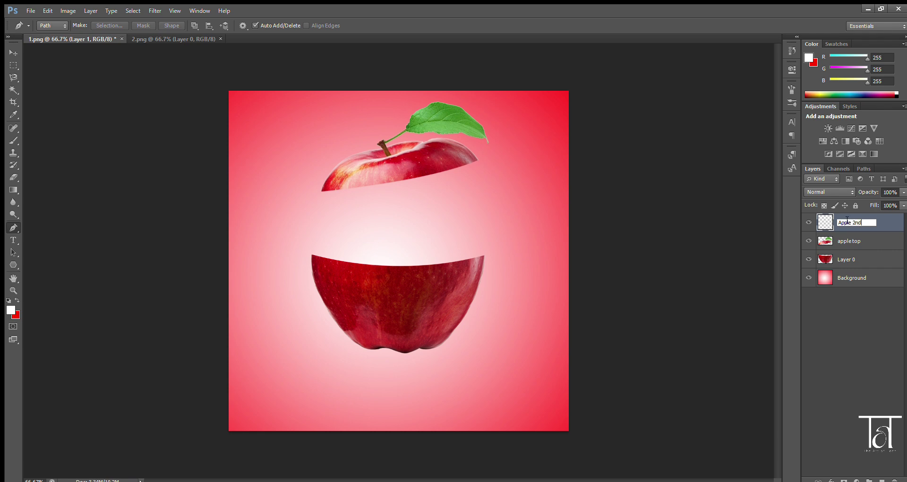
pyautogui.press('Return')
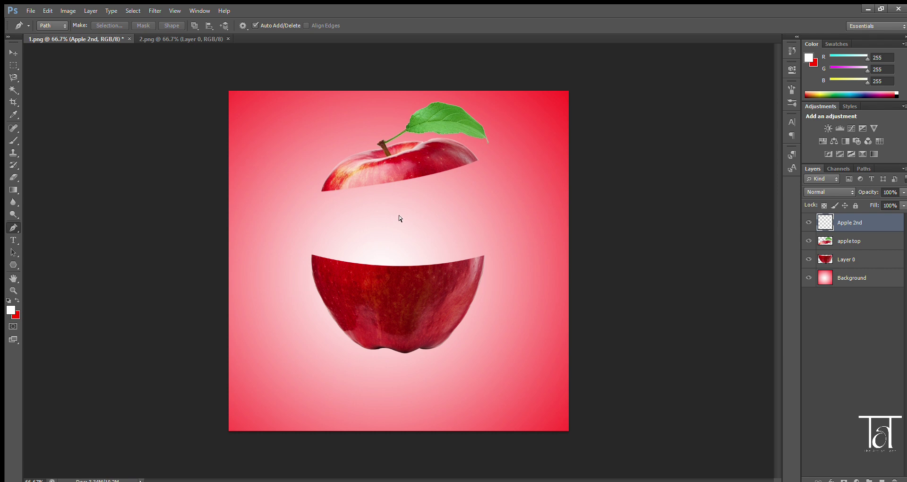
# Step: Lift the pasted band above the lower apple and move the lower piece down to widen the gap
pyautogui.moveTo(401, 266); pyautogui.dragTo(409, 231)
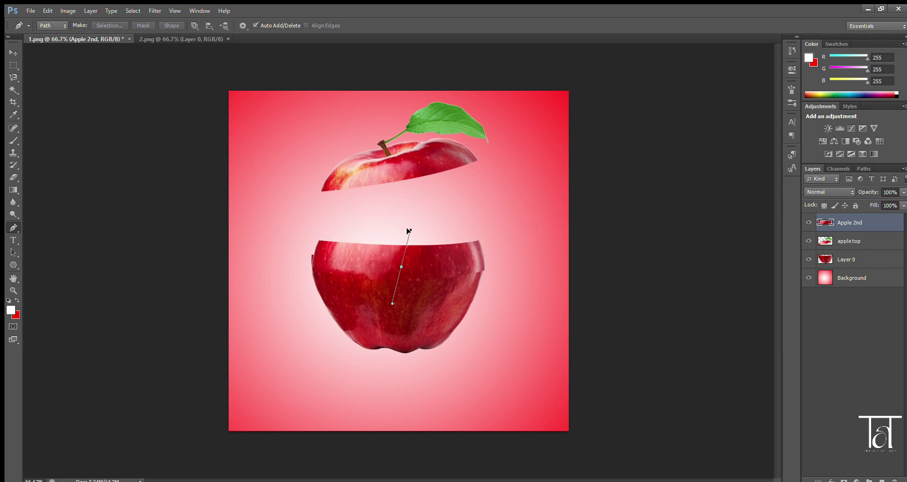
pyautogui.hotkey('ctrl', 'z')
pyautogui.click(13, 52)
pyautogui.moveTo(378, 251); pyautogui.dragTo(375, 222)
pyautogui.click(850, 260)
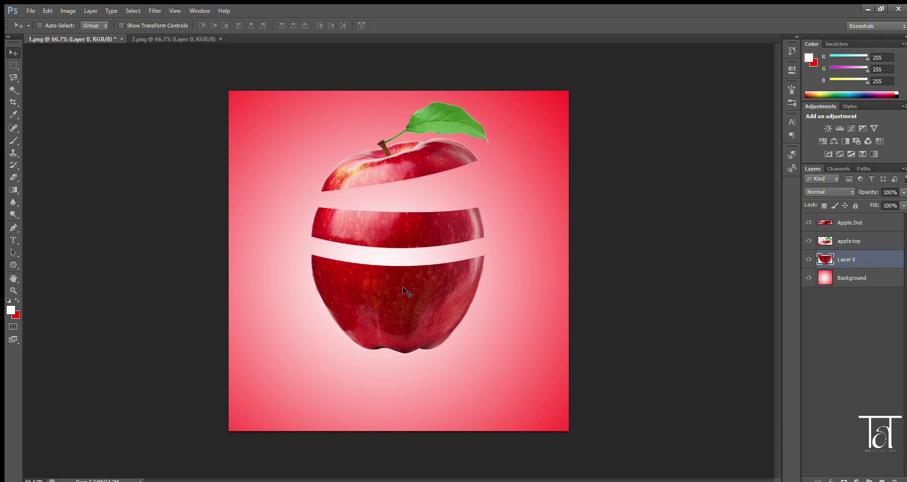
pyautogui.moveTo(404, 291); pyautogui.dragTo(403, 337)
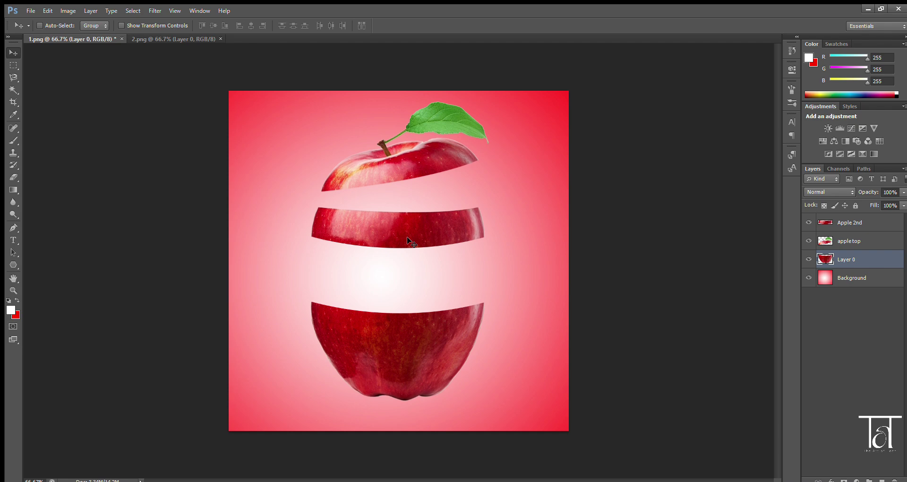
pyautogui.moveTo(408, 239); pyautogui.dragTo(416, 243)
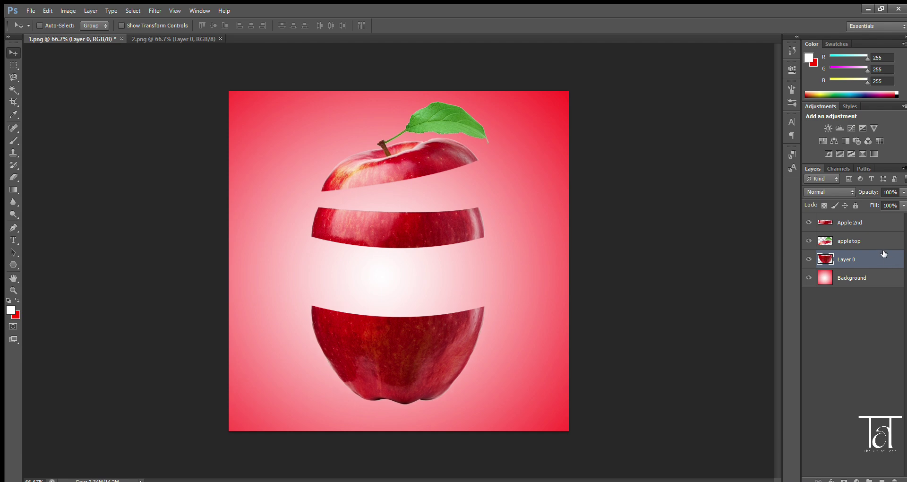
# Step: Put Apple 2nd below the apple top layer, then tilt and nudge the middle slice into place
pyautogui.click(879, 222)
pyautogui.moveTo(382, 222); pyautogui.dragTo(379, 229)
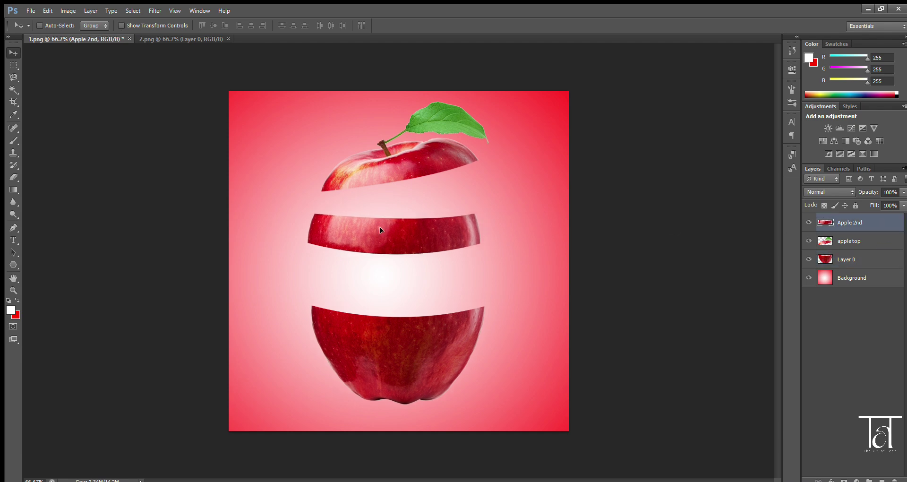
pyautogui.click(813, 238)
pyautogui.moveTo(842, 221); pyautogui.dragTo(835, 249)
pyautogui.moveTo(384, 233); pyautogui.dragTo(388, 245)
pyautogui.press('Up')
pyautogui.press('Up')
pyautogui.press('Up')
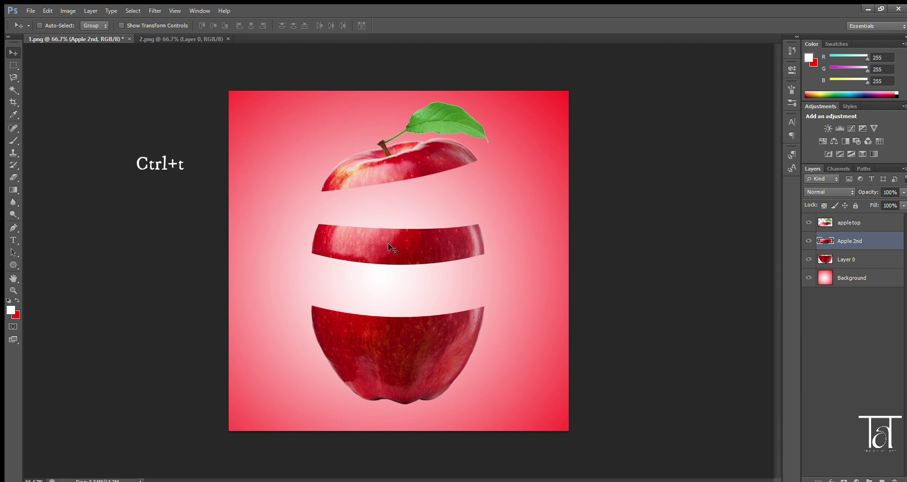
pyautogui.hotkey('ctrl', 't')
pyautogui.moveTo(500, 280); pyautogui.dragTo(509, 293)
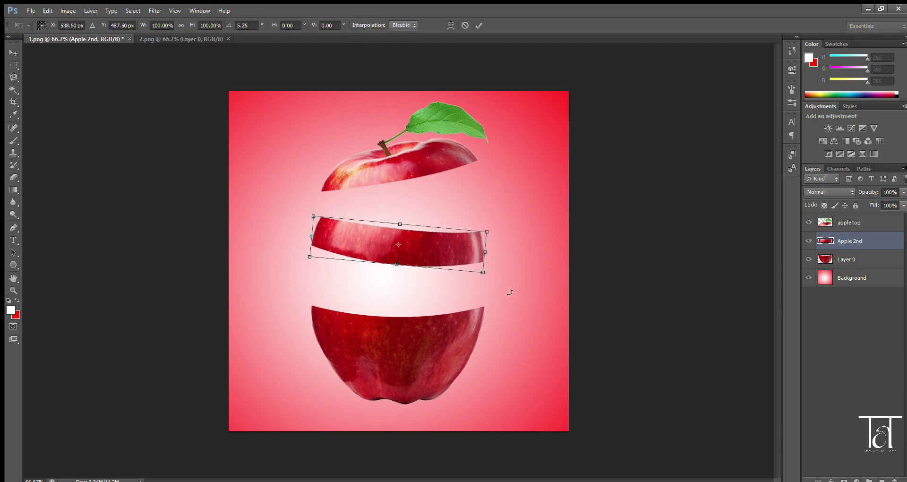
pyautogui.press('Return')
pyautogui.moveTo(440, 248); pyautogui.dragTo(442, 245)
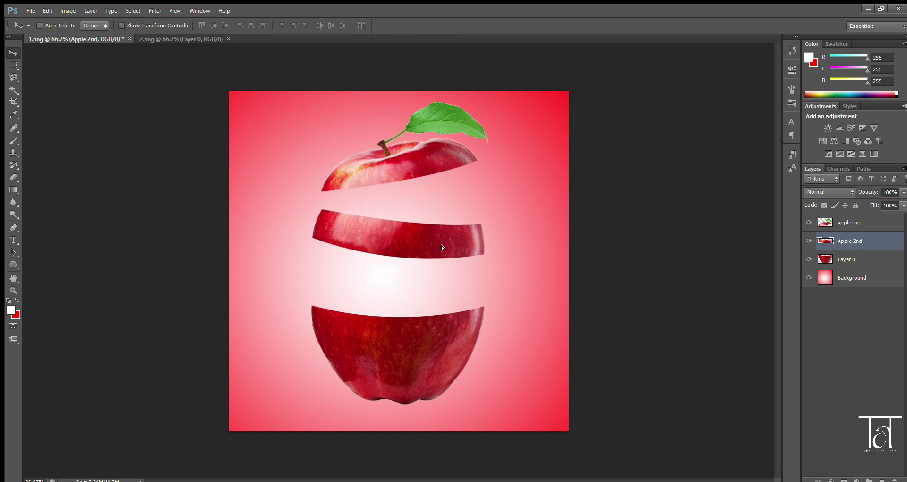
pyautogui.click(877, 259)
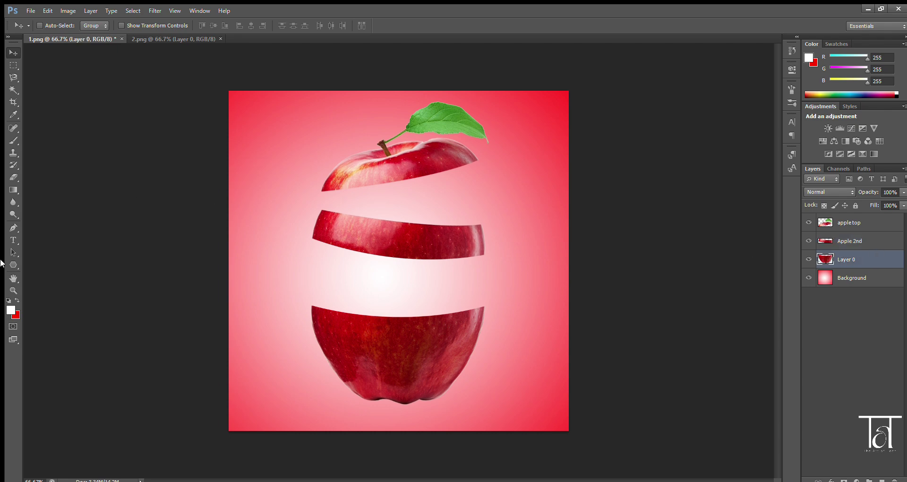
# Step: Outline a curved band across the top of the bottom apple piece with the Pen tool
pyautogui.click(13, 227)
pyautogui.click(294, 338)
pyautogui.moveTo(493, 342)
pyautogui.mouseDown()
pyautogui.moveTo(522, 326)
pyautogui.moveTo(613, 323)
pyautogui.moveTo(650, 287)
pyautogui.moveTo(638, 311)
pyautogui.mouseUp()
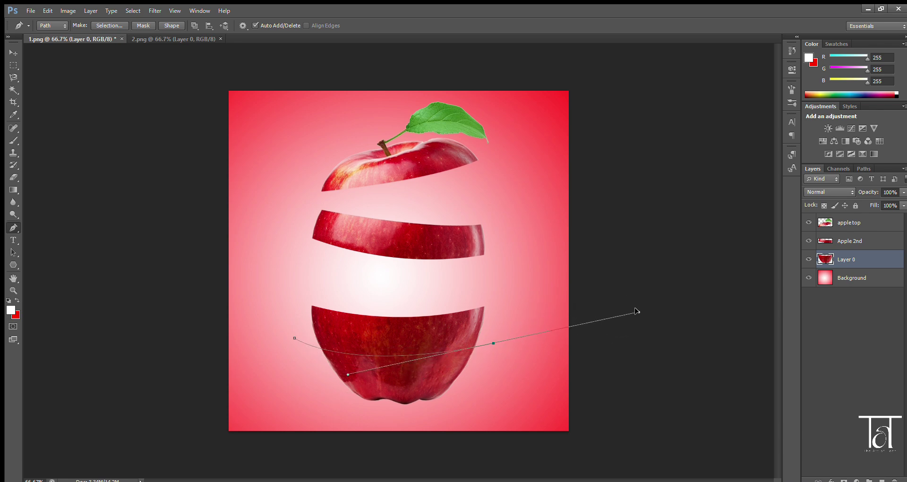
pyautogui.click(498, 301)
pyautogui.click(459, 301)
pyautogui.click(370, 302)
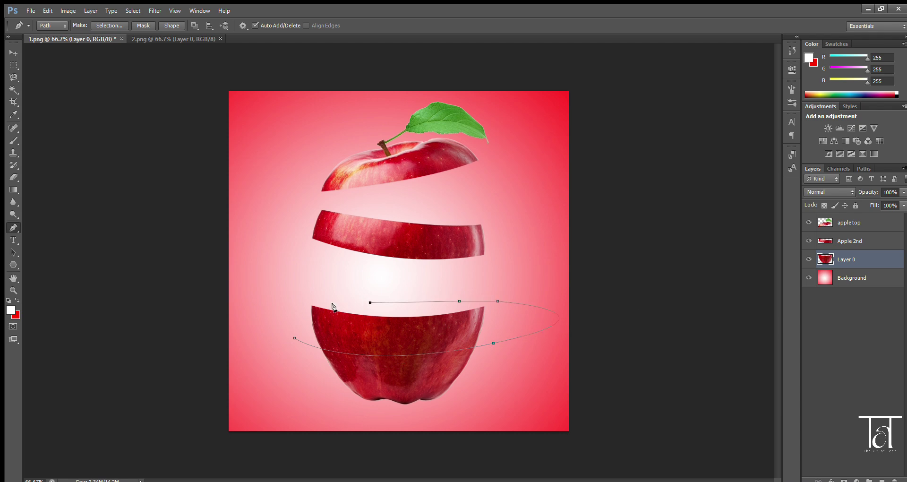
pyautogui.click(293, 298)
pyautogui.click(291, 336)
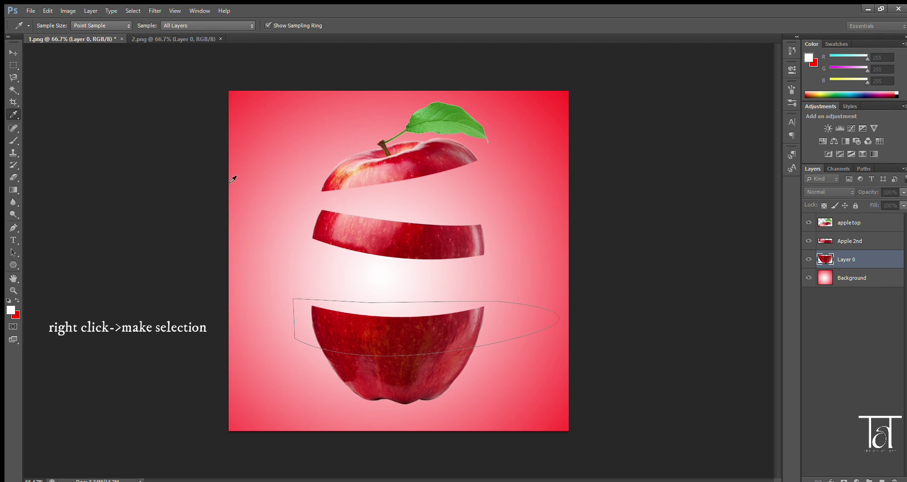
# Step: Convert the outline to a selection, cut the band, and add a new empty layer
pyautogui.hotkey('ctrl', 'Return')
pyautogui.click(47, 10)
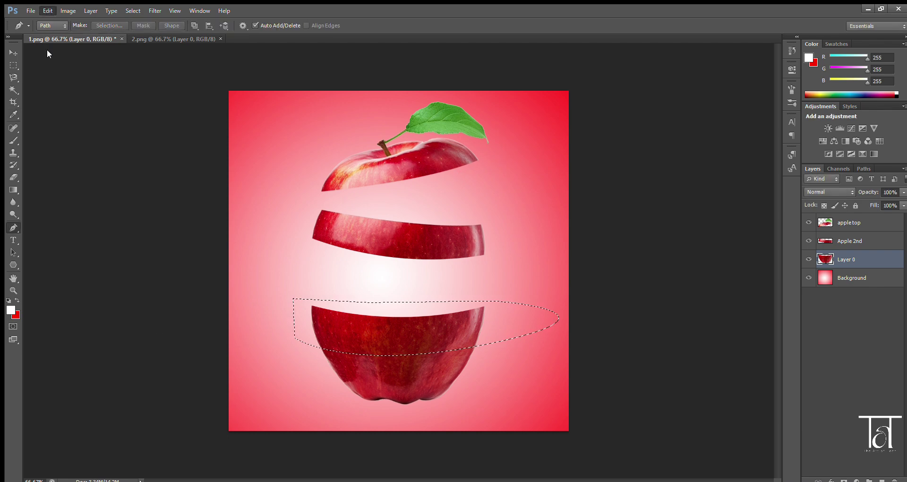
pyautogui.click(44, 78)
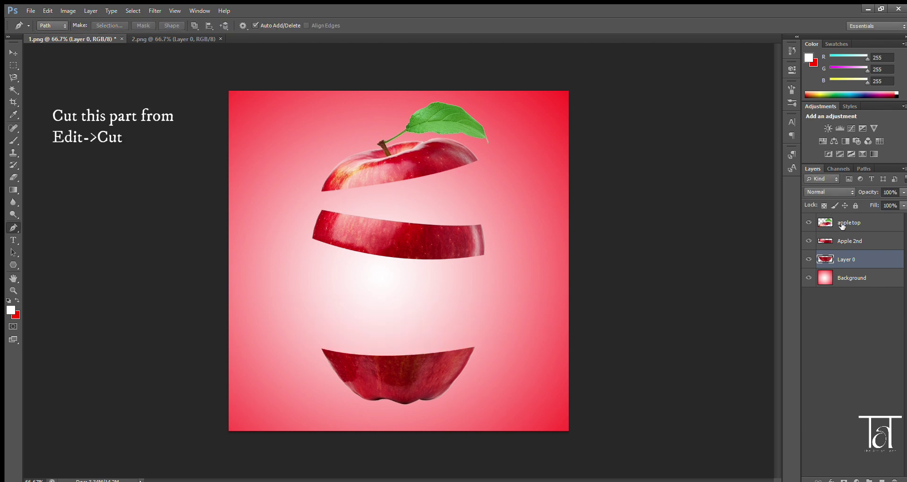
pyautogui.click(882, 479)
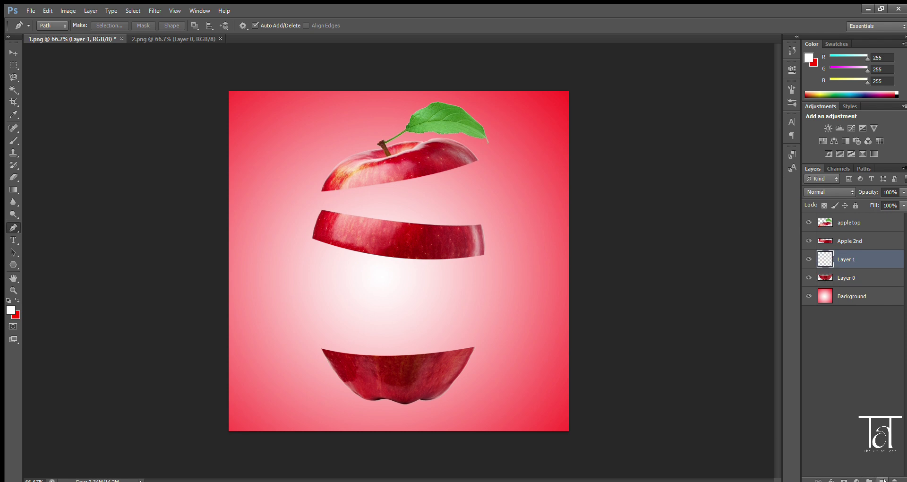
# Step: Rename the new layer 'Apple 3rd' and paste the cut band into it
pyautogui.doubleClick(856, 259)
pyautogui.write('Apple 3rd')
pyautogui.press('Return')
pyautogui.click(466, 257)
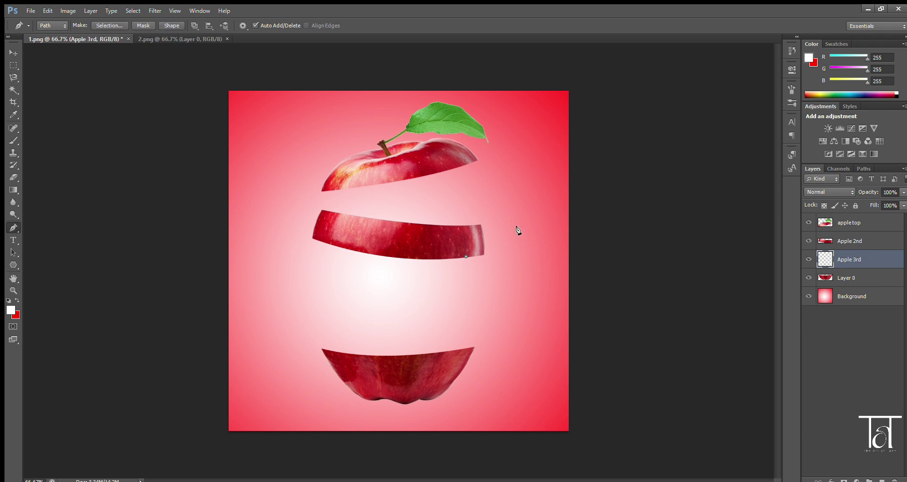
pyautogui.hotkey('ctrl', 'z')
pyautogui.hotkey('ctrl', 'v')
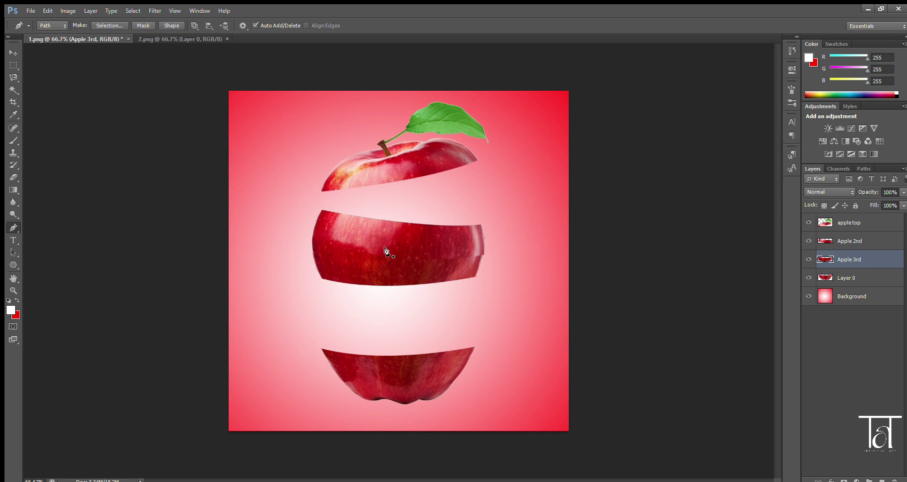
pyautogui.click(13, 53)
# Step: Move the third slice below the middle slice, tilt it slightly, and raise the bottom piece a little
pyautogui.moveTo(420, 257); pyautogui.dragTo(421, 287)
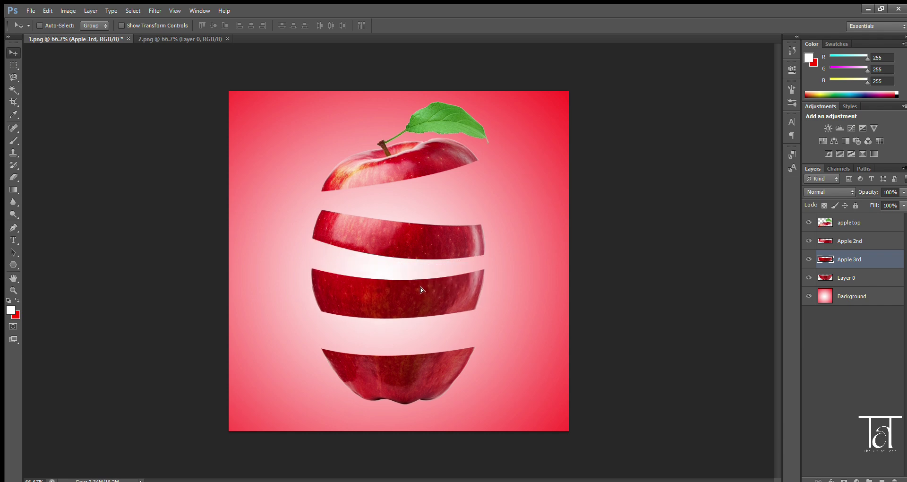
pyautogui.hotkey('ctrl', 't')
pyautogui.moveTo(491, 341); pyautogui.dragTo(494, 341)
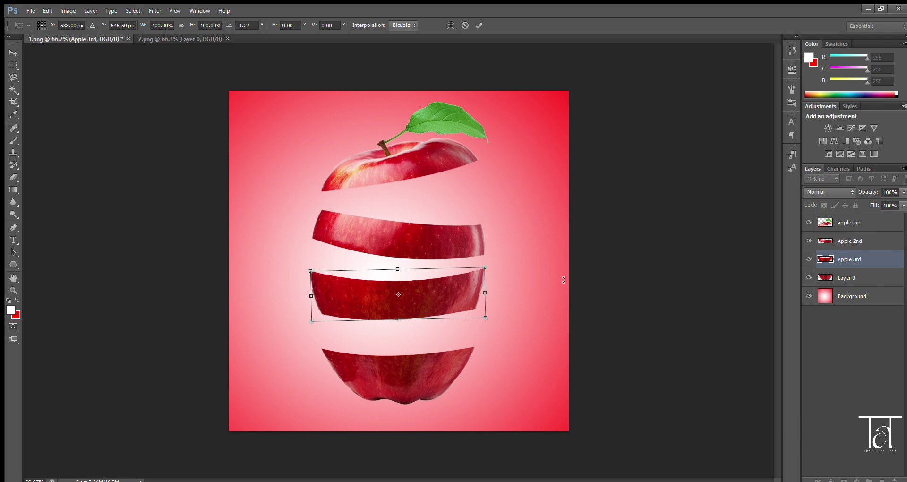
pyautogui.press('Return')
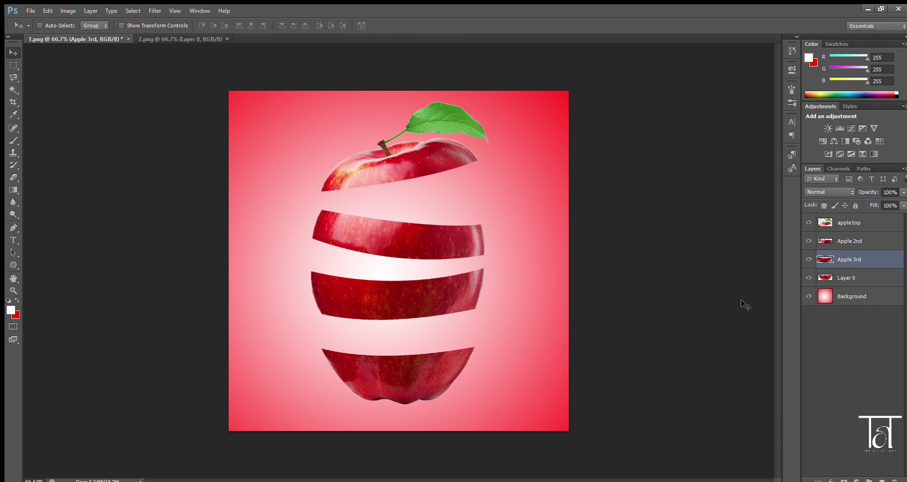
pyautogui.click(846, 275)
pyautogui.moveTo(390, 355); pyautogui.dragTo(390, 347)
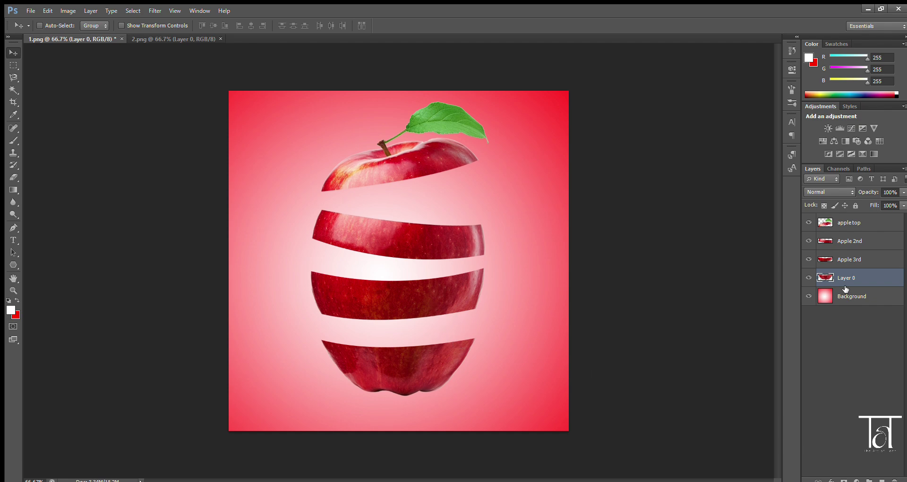
pyautogui.click(859, 261)
pyautogui.hotkey('ctrl', 't')
pyautogui.moveTo(523, 316); pyautogui.dragTo(522, 324)
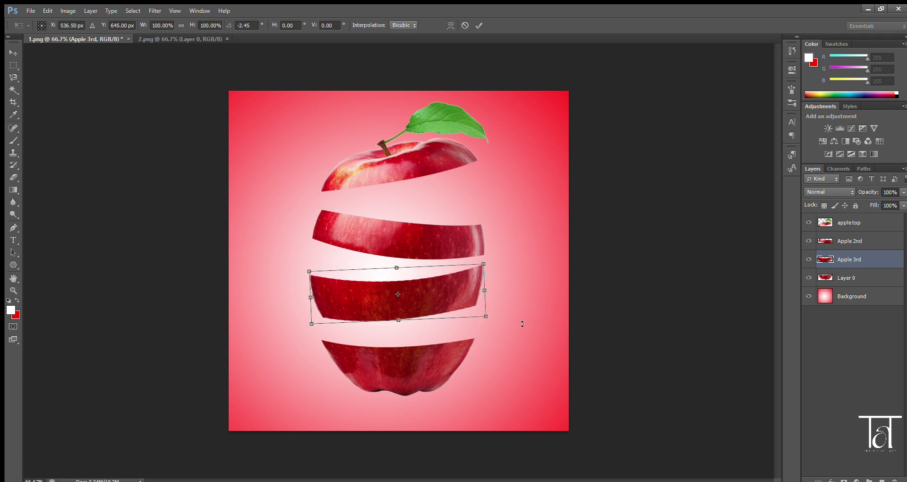
pyautogui.moveTo(442, 297); pyautogui.dragTo(441, 302)
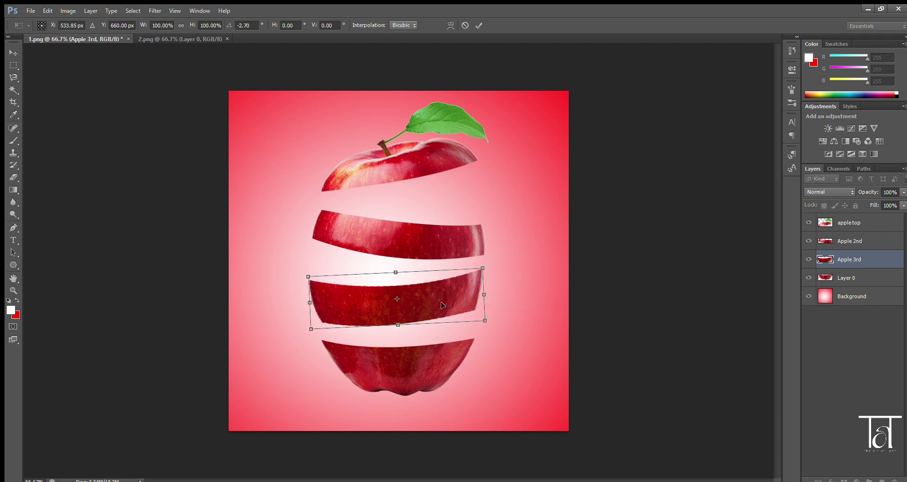
pyautogui.press('Return')
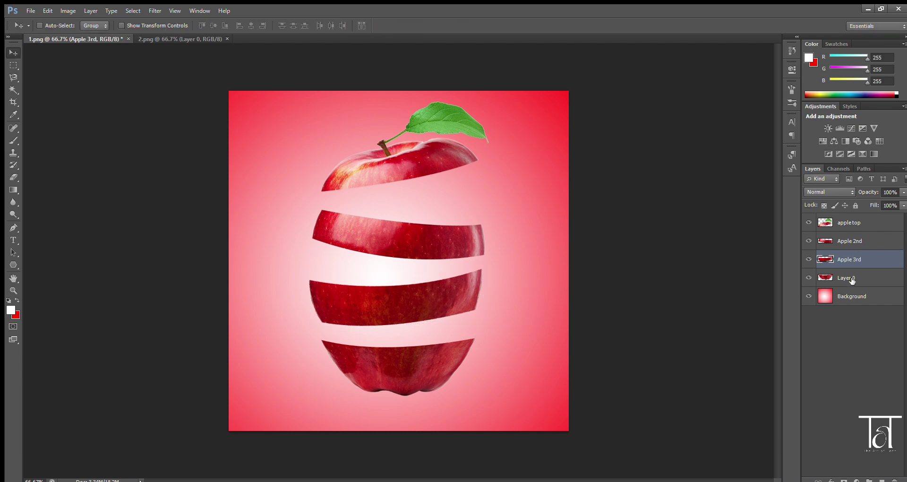
# Step: Rename Layer 0 to 'Apple bottom' and switch to the 2.png orange slice image
pyautogui.doubleClick(854, 278)
pyautogui.write('Apple bottom')
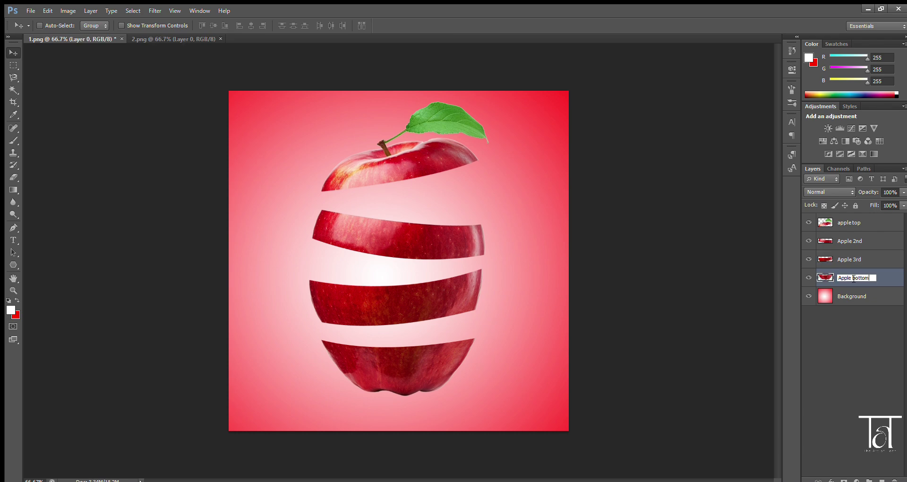
pyautogui.press('Return')
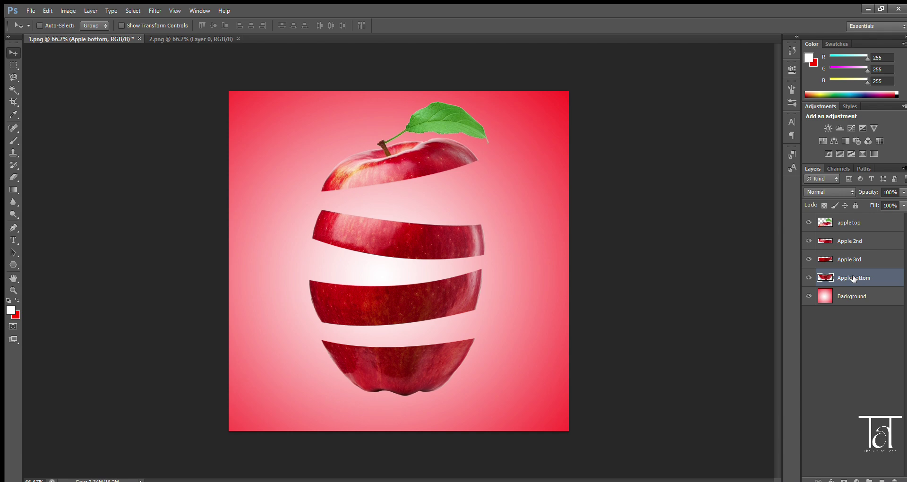
pyautogui.click(194, 39)
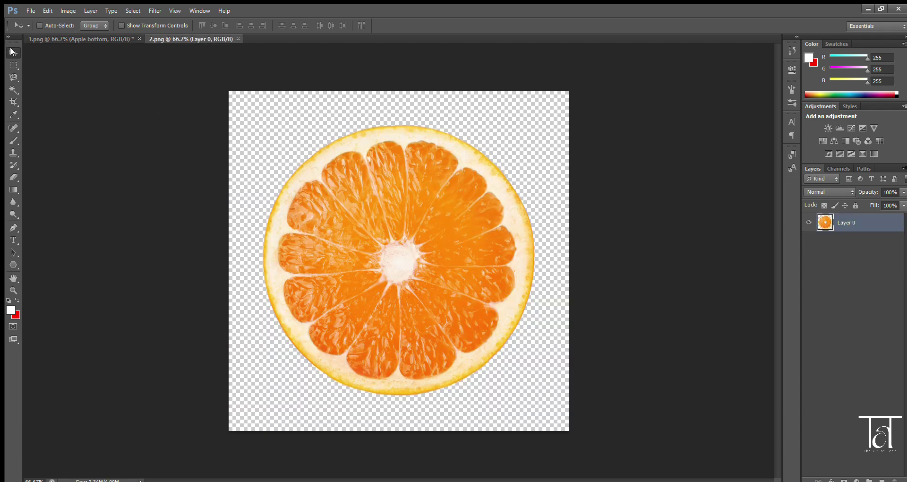
# Step: Drag the orange slice into 1.png, then shrink, widen and squash it onto the bottom apple
pyautogui.moveTo(339, 222); pyautogui.dragTo(80, 38)
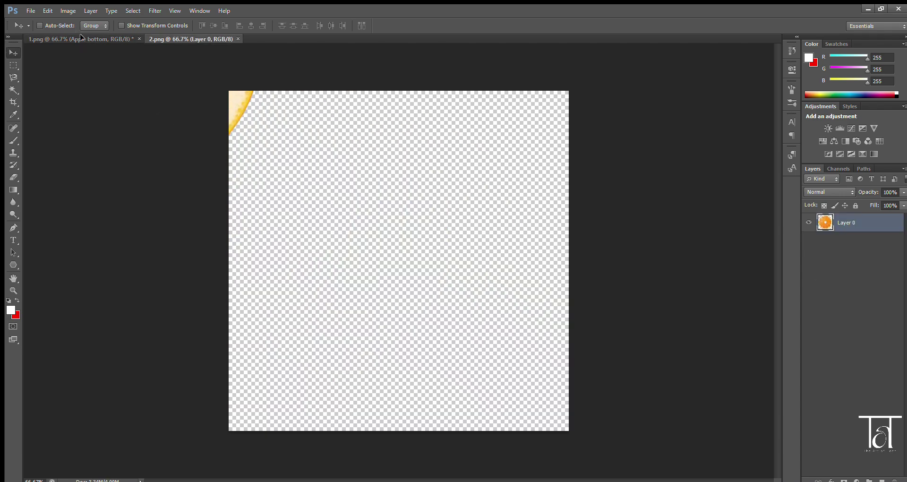
pyautogui.moveTo(80, 37); pyautogui.dragTo(307, 186)
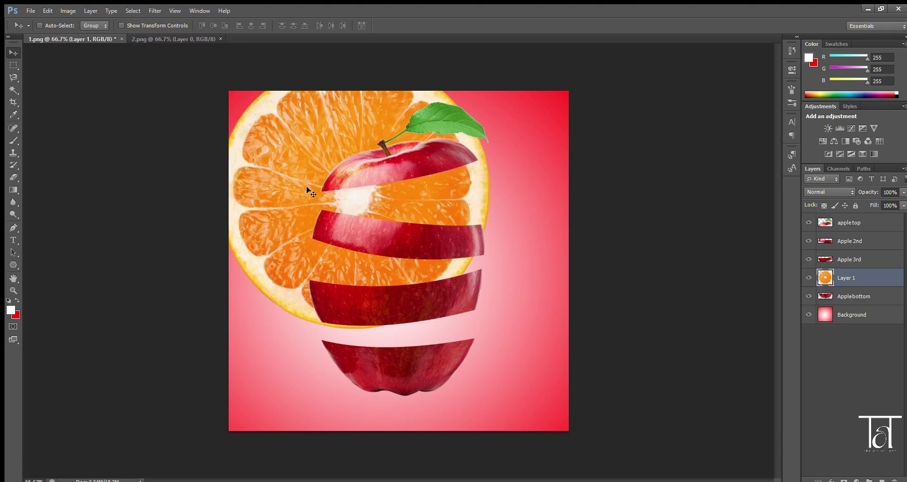
pyautogui.hotkey('ctrl', 't')
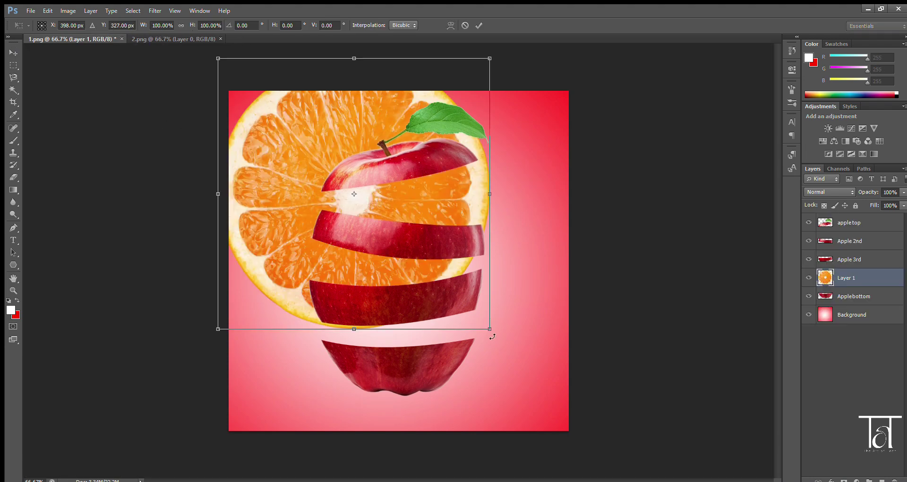
pyautogui.moveTo(489, 328)
pyautogui.mouseDown()
pyautogui.moveTo(343, 162)
pyautogui.moveTo(354, 218)
pyautogui.mouseUp()
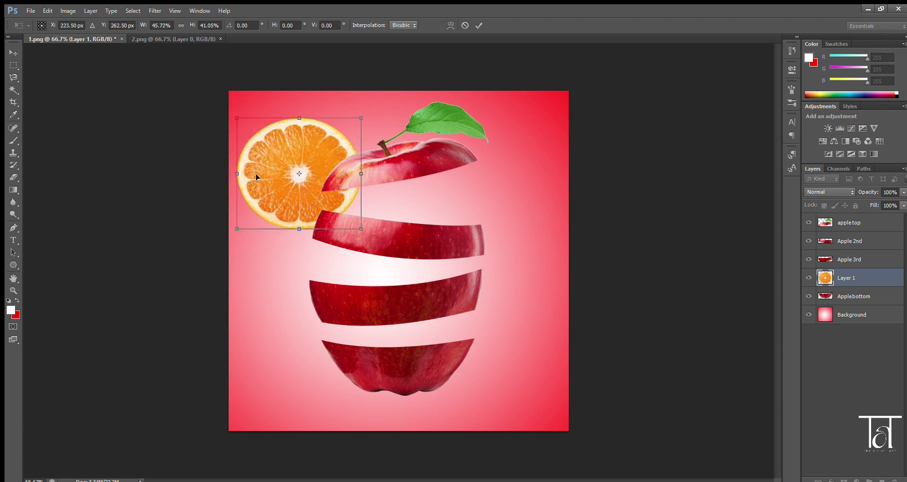
pyautogui.moveTo(261, 179)
pyautogui.mouseDown()
pyautogui.moveTo(310, 211)
pyautogui.moveTo(346, 304)
pyautogui.moveTo(347, 337)
pyautogui.mouseUp()
pyautogui.moveTo(448, 336)
pyautogui.mouseDown()
pyautogui.moveTo(487, 337)
pyautogui.moveTo(478, 338)
pyautogui.mouseUp()
pyautogui.moveTo(398, 282); pyautogui.dragTo(398, 348)
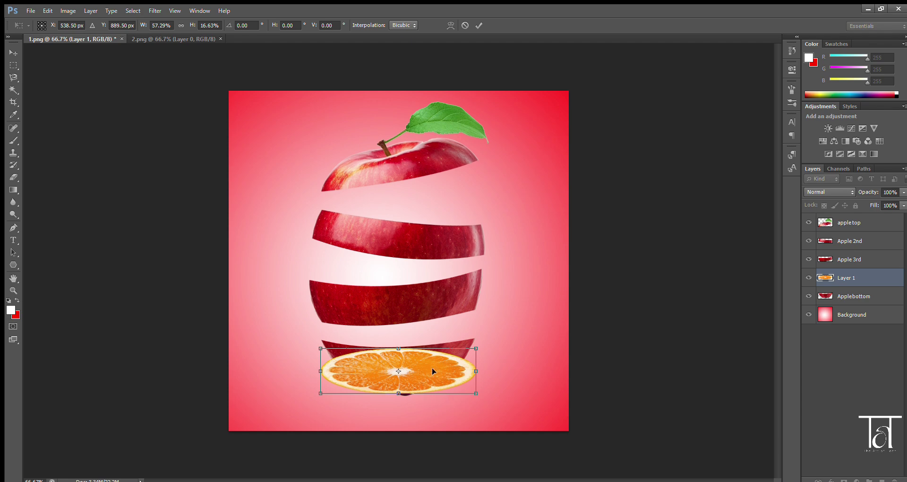
# Step: Zoom in, then flatten, raise and narrow the orange onto the bottom apple's top edge
pyautogui.hotkey('ctrl', '+')
pyautogui.hotkey('ctrl', '+')
pyautogui.scroll(-3, 436, 372)
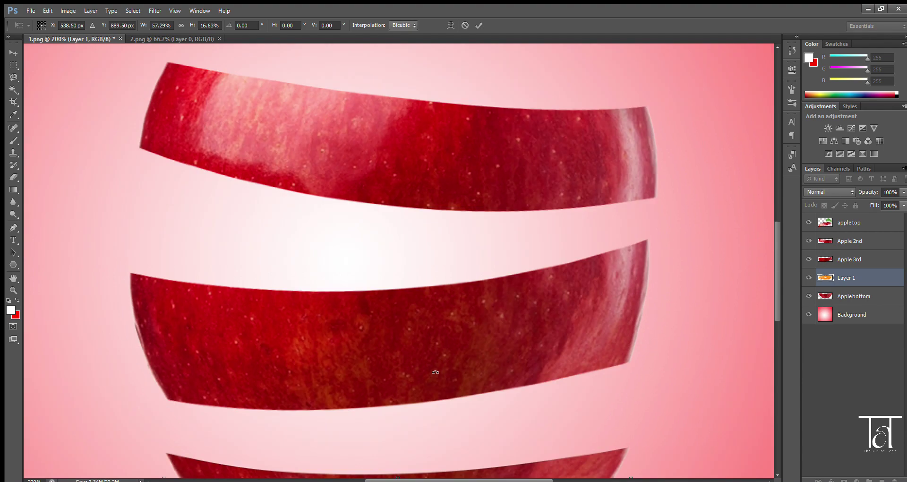
pyautogui.scroll(-3, 432, 370)
pyautogui.scroll(-3, 444, 373)
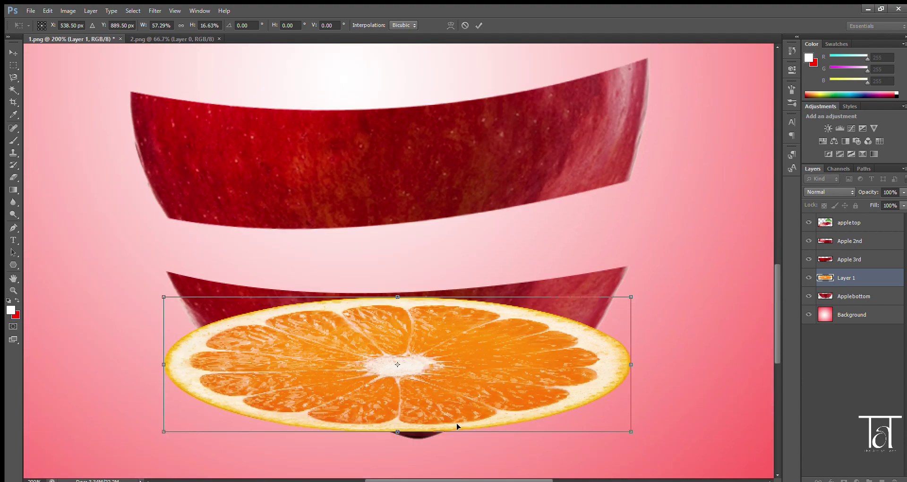
pyautogui.moveTo(397, 432); pyautogui.dragTo(397, 352)
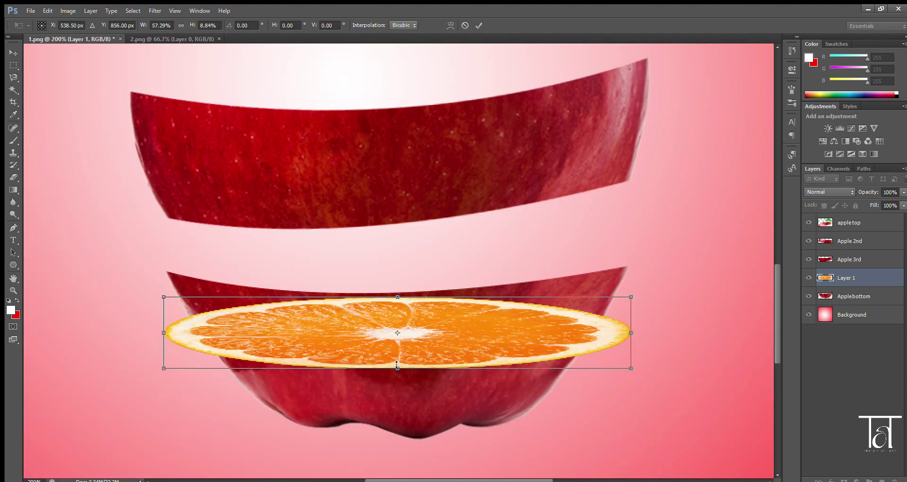
pyautogui.moveTo(396, 296); pyautogui.dragTo(405, 258)
pyautogui.press('Left')
pyautogui.press('Left')
pyautogui.press('Left')
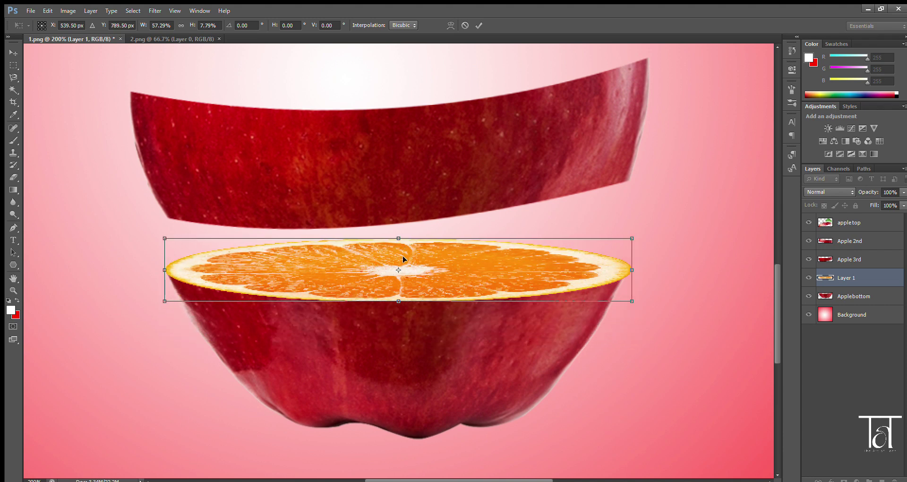
pyautogui.moveTo(632, 269); pyautogui.dragTo(624, 224)
pyautogui.moveTo(630, 316); pyautogui.dragTo(629, 321)
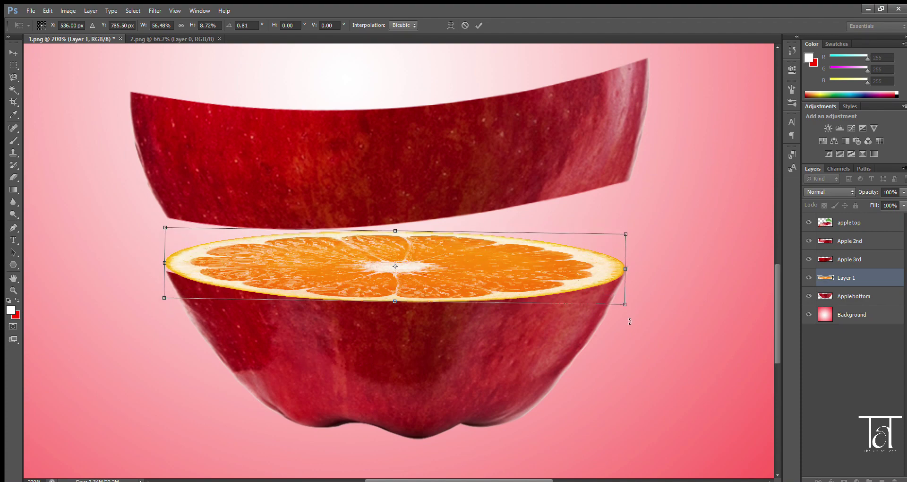
pyautogui.moveTo(630, 321); pyautogui.dragTo(636, 320)
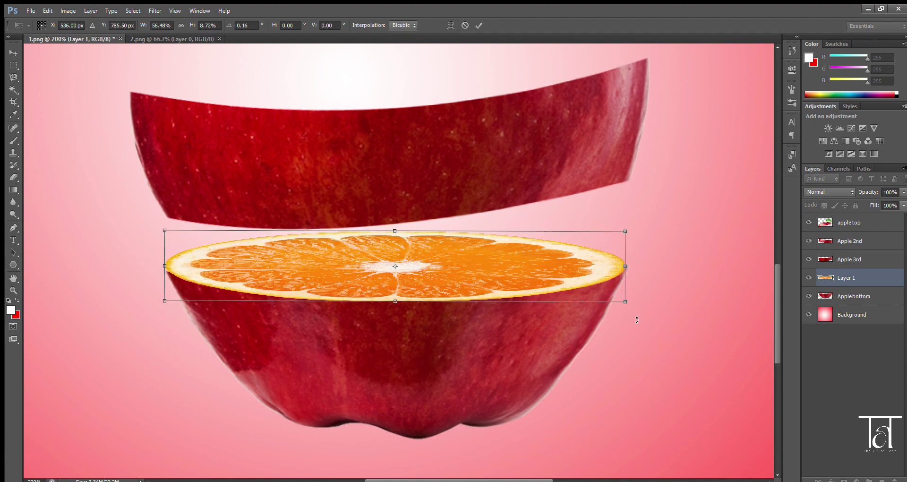
# Step: Undo the tilt tweaks, tilt the orange along the apple's rim, thin it and commit
pyautogui.hotkey('ctrl', 'alt', 'z')
pyautogui.hotkey('ctrl', 'alt', 'z')
pyautogui.hotkey('ctrl', 'alt', 'z')
pyautogui.hotkey('ctrl', 'alt', 'z')
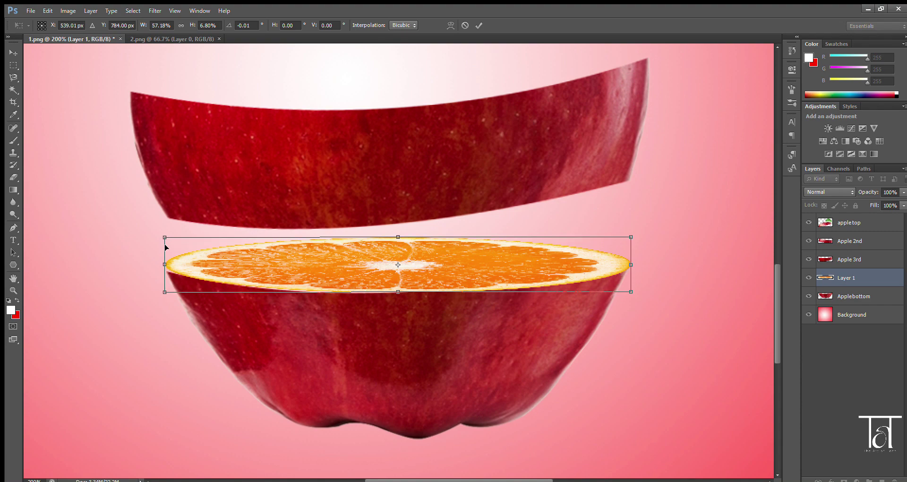
pyautogui.moveTo(166, 246); pyautogui.dragTo(165, 244)
pyautogui.moveTo(633, 255); pyautogui.dragTo(625, 238)
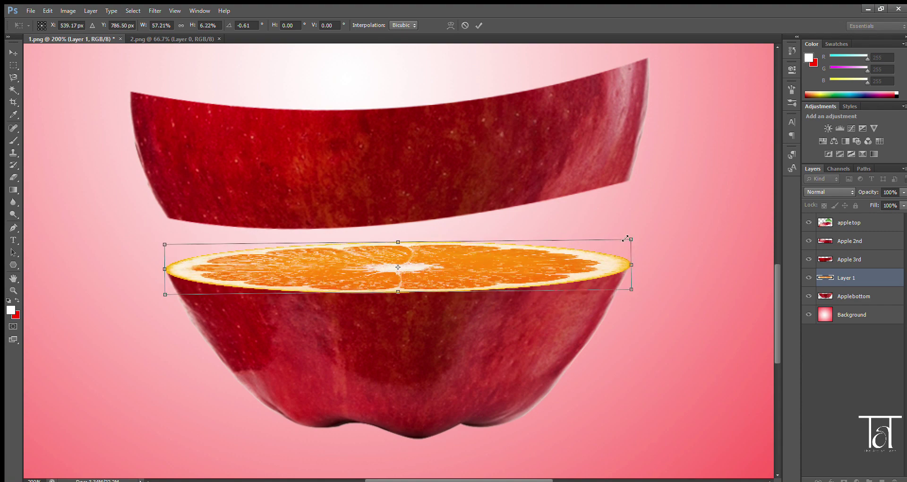
pyautogui.moveTo(404, 295); pyautogui.dragTo(404, 286)
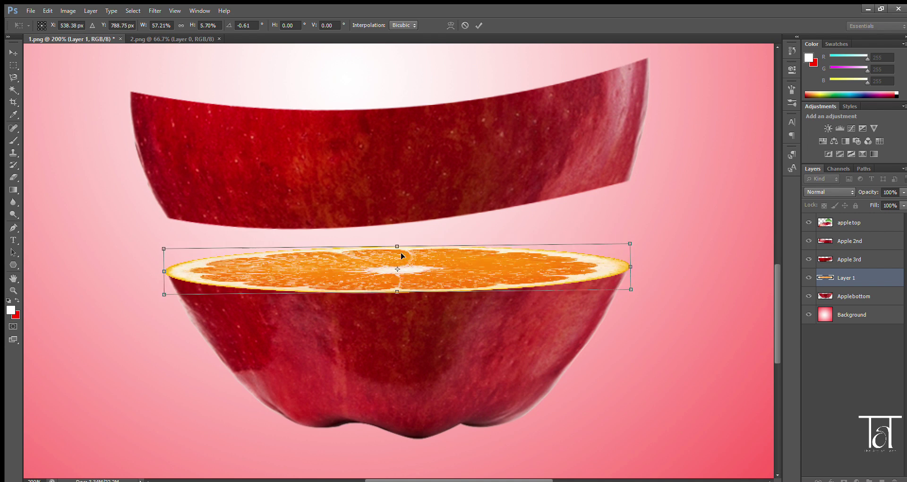
pyautogui.press('Return')
pyautogui.hotkey('ctrl', 't')
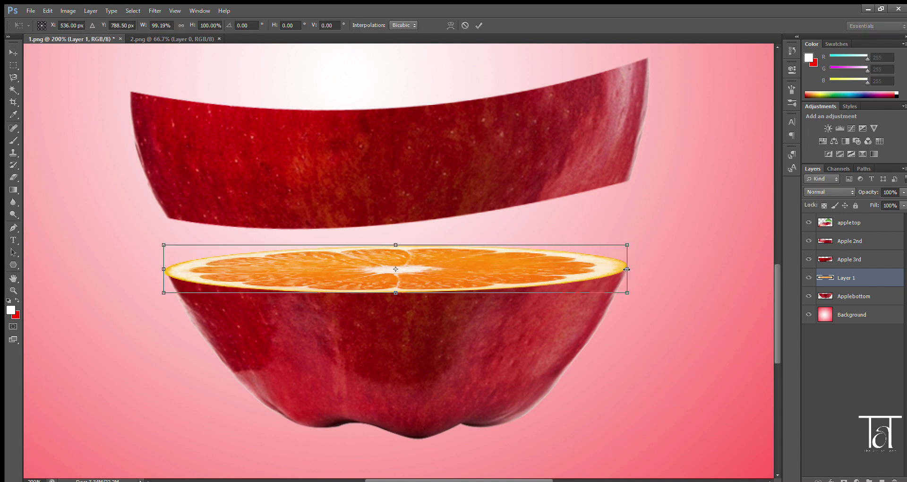
pyautogui.press('Return')
pyautogui.hotkey('ctrl', 't')
pyautogui.press('Return')
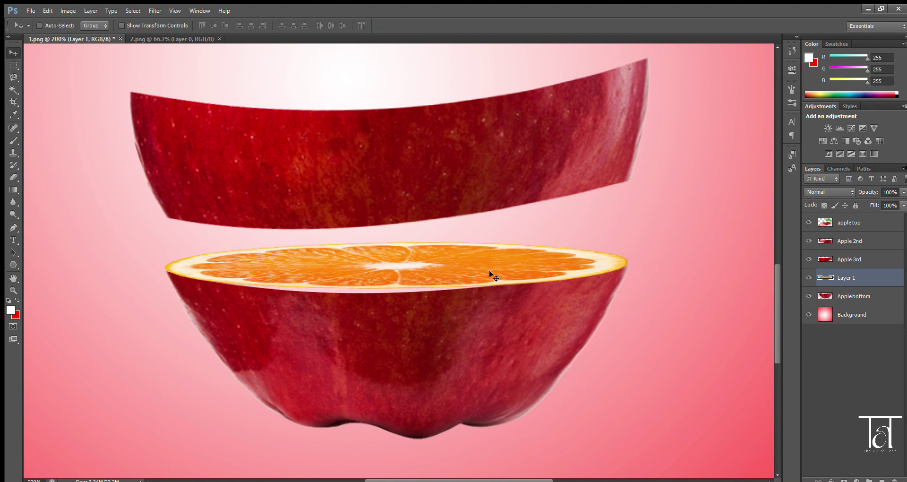
# Step: Duplicate the orange layer above the third apple slice and move the copy onto it
pyautogui.scroll(2, 600, 295)
pyautogui.scroll(1, 603, 299)
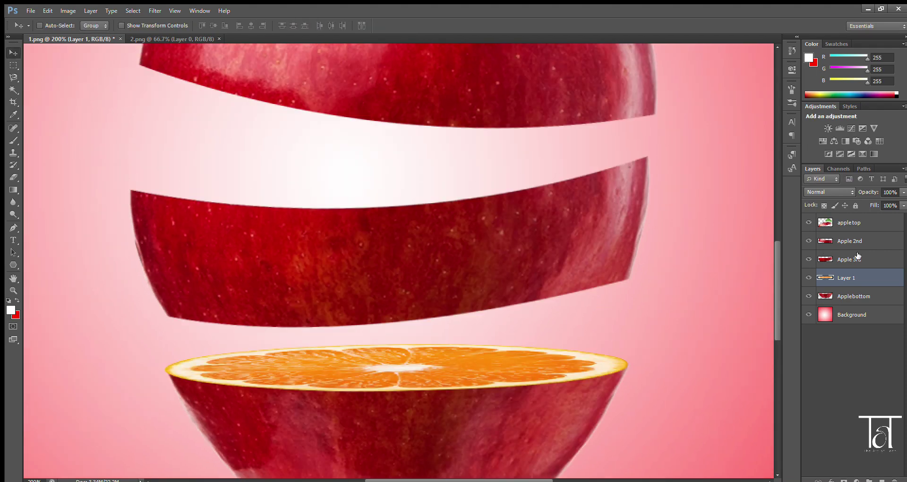
pyautogui.hotkey('ctrl', 'j')
pyautogui.hotkey('ctrl', ']')
pyautogui.moveTo(397, 339); pyautogui.dragTo(387, 176)
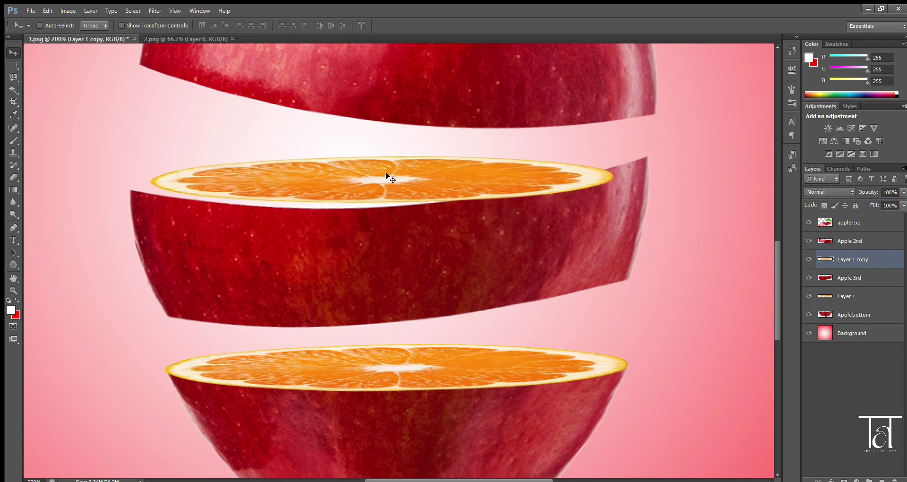
pyautogui.hotkey('ctrl', 't')
pyautogui.moveTo(618, 208)
pyautogui.mouseDown()
pyautogui.moveTo(682, 153)
pyautogui.moveTo(674, 151)
pyautogui.mouseUp()
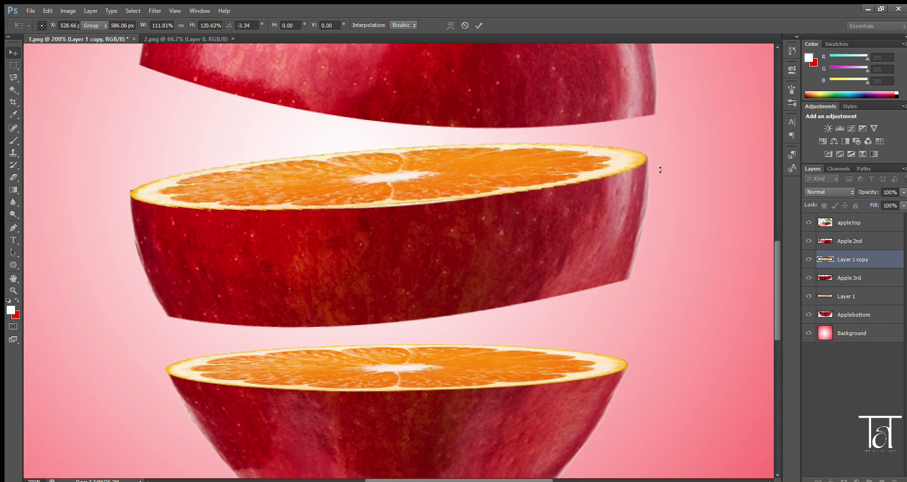
pyautogui.press('Escape')
pyautogui.hotkey('ctrl', 't')
pyautogui.press('Return')
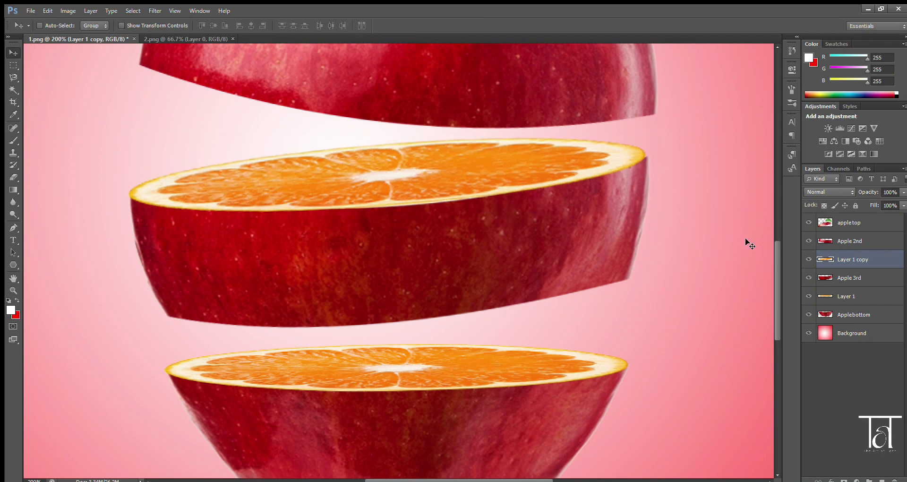
# Step: Warp the orange copy's edges to follow the third slice's curve
pyautogui.hotkey('ctrl', 't')
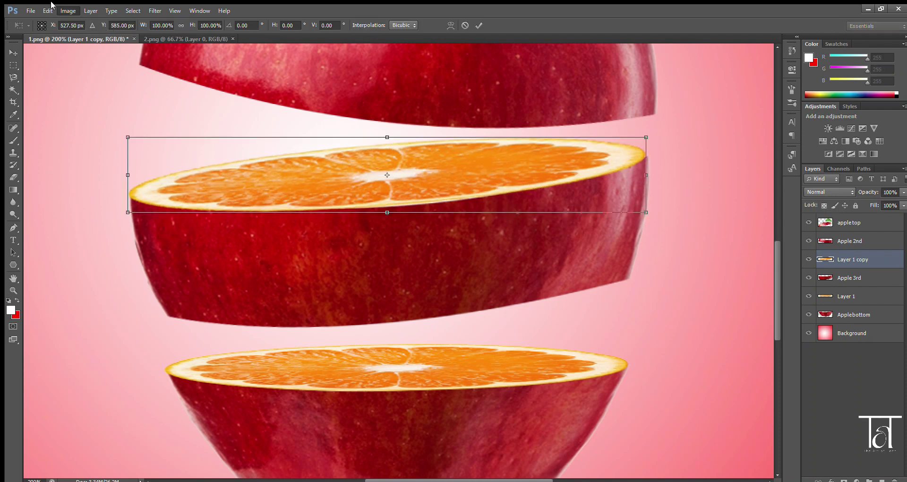
pyautogui.click(450, 25)
pyautogui.moveTo(646, 162); pyautogui.dragTo(650, 156)
pyautogui.moveTo(127, 187); pyautogui.dragTo(131, 185)
pyautogui.moveTo(440, 211); pyautogui.dragTo(431, 209)
pyautogui.moveTo(299, 212); pyautogui.dragTo(298, 207)
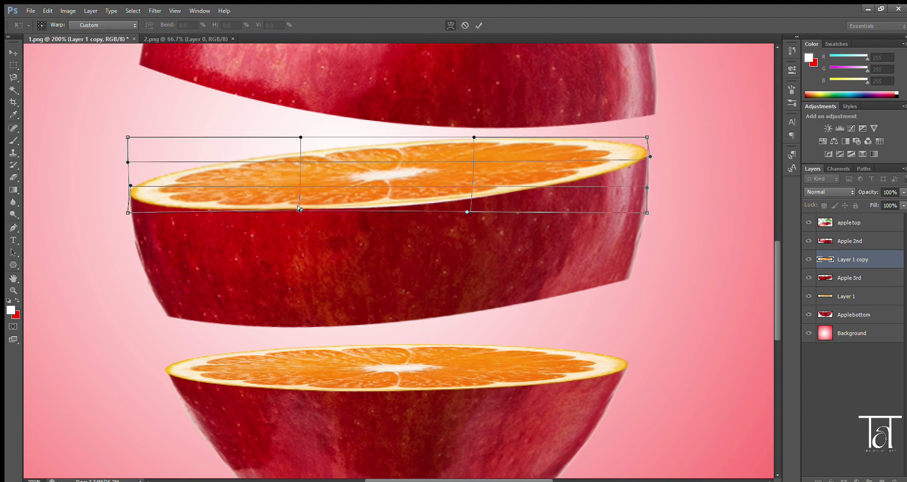
pyautogui.press('Return')
# Step: Warp again to lift the copy's left end onto the rim and extend the right end
pyautogui.hotkey('ctrl', '+')
pyautogui.hscroll(-5, 388, 276)
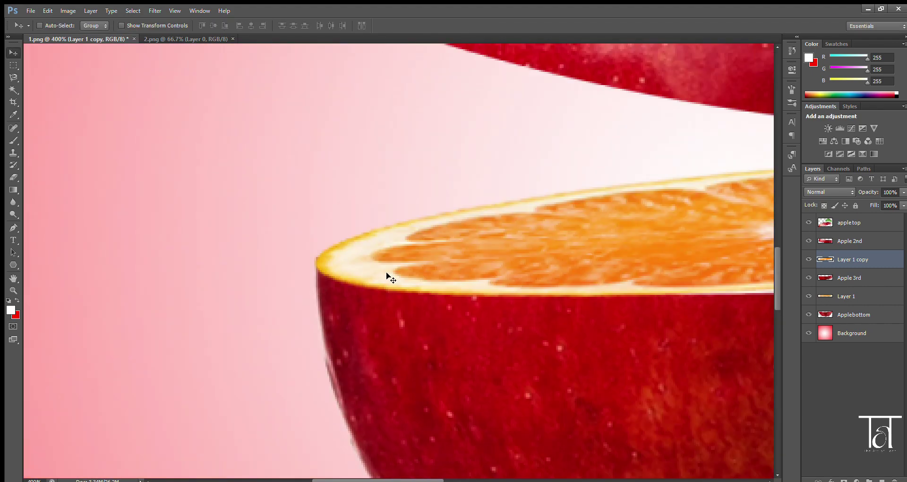
pyautogui.hotkey('ctrl', 't')
pyautogui.click(451, 25)
pyautogui.moveTo(313, 250); pyautogui.dragTo(315, 236)
pyautogui.hscroll(10, 317, 243)
pyautogui.hscroll(1, 377, 148)
pyautogui.moveTo(421, 197); pyautogui.dragTo(425, 202)
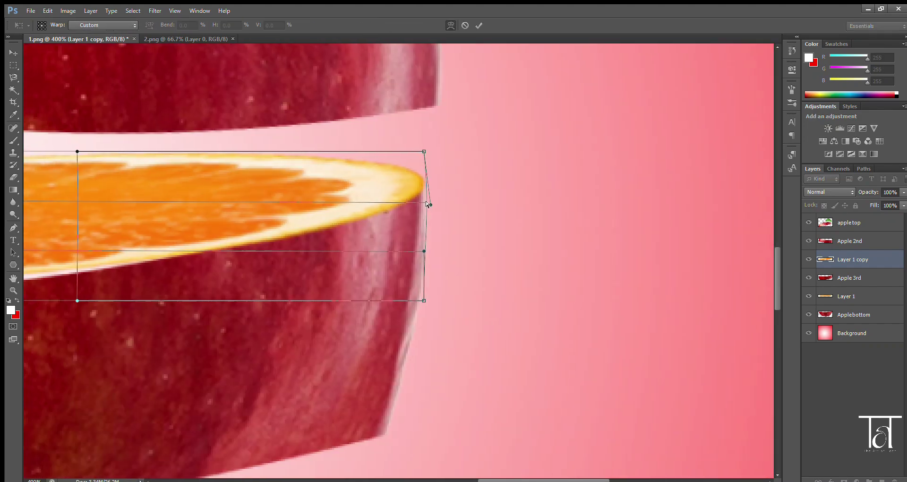
pyautogui.press('Return')
pyautogui.hotkey('ctrl', '-')
pyautogui.hotkey('ctrl', '-')
pyautogui.hotkey('ctrl', '0')
pyautogui.hotkey('ctrl', '+')
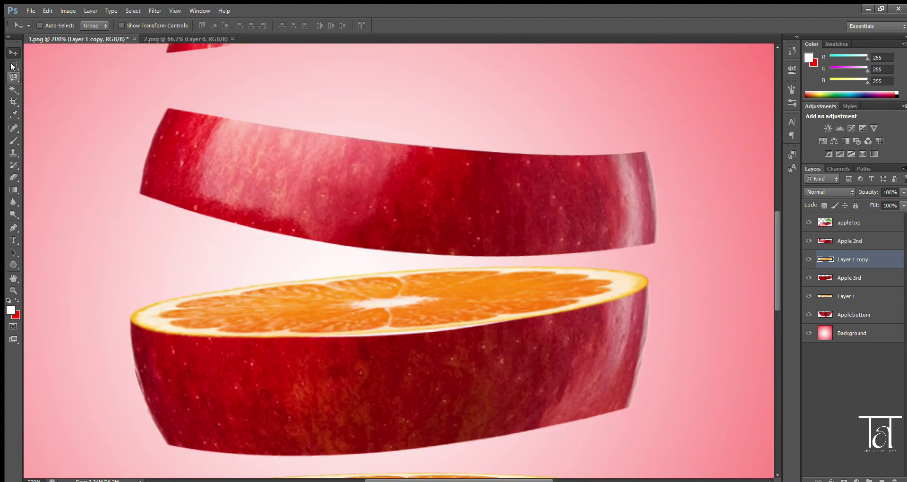
pyautogui.moveTo(857, 259); pyautogui.dragTo(850, 232)
# Step: Move Layer 1 copy 2 onto the second apple slice, rotate it about 10° and narrow it
pyautogui.scroll(5, 605, 300)
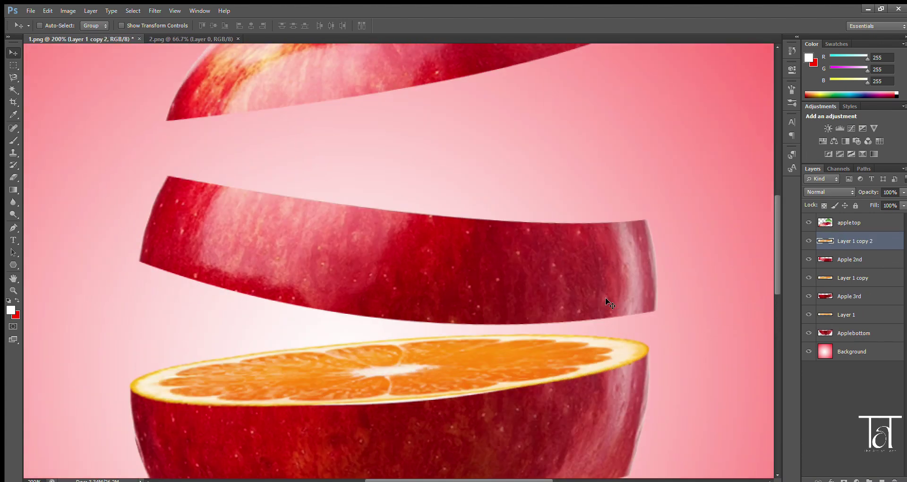
pyautogui.moveTo(500, 384); pyautogui.dragTo(519, 192)
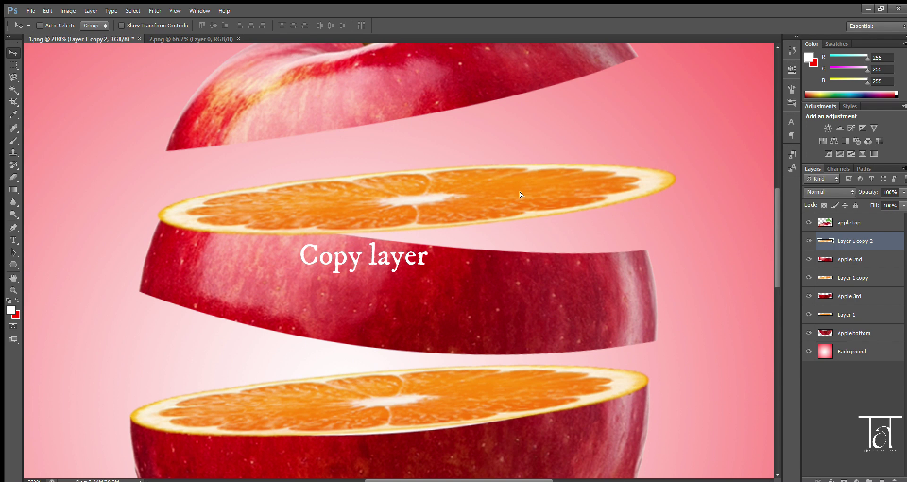
pyautogui.hotkey('ctrl', 't')
pyautogui.moveTo(662, 233); pyautogui.dragTo(709, 277)
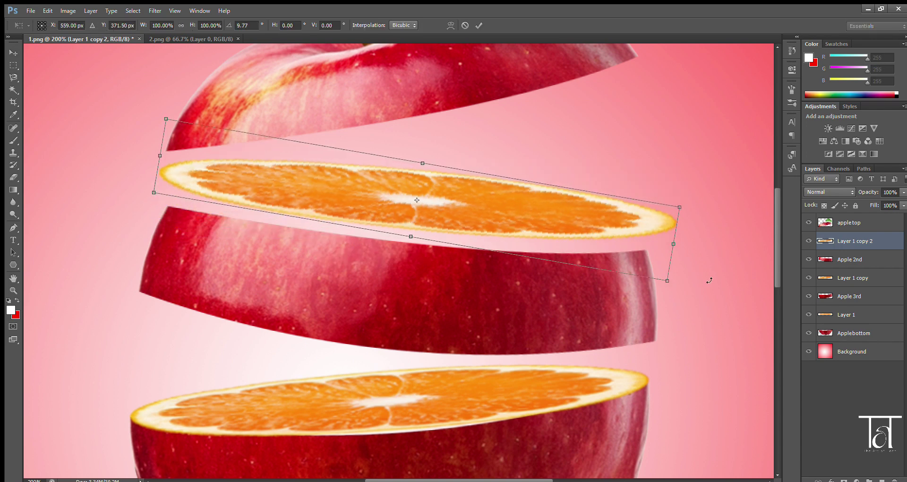
pyautogui.moveTo(159, 185); pyautogui.dragTo(169, 185)
pyautogui.moveTo(672, 273); pyautogui.dragTo(643, 269)
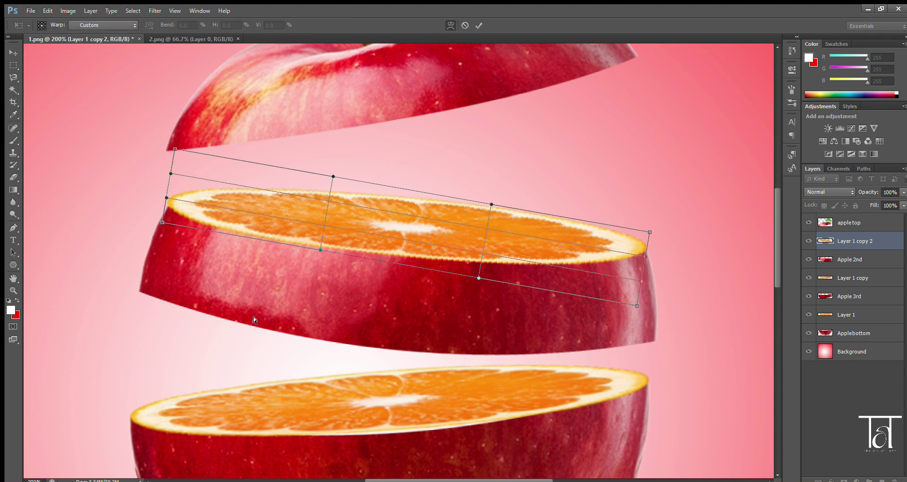
# Step: Warp the slice's lower edge down onto the apple, commit, and zoom out
pyautogui.moveTo(320, 247); pyautogui.dragTo(324, 218)
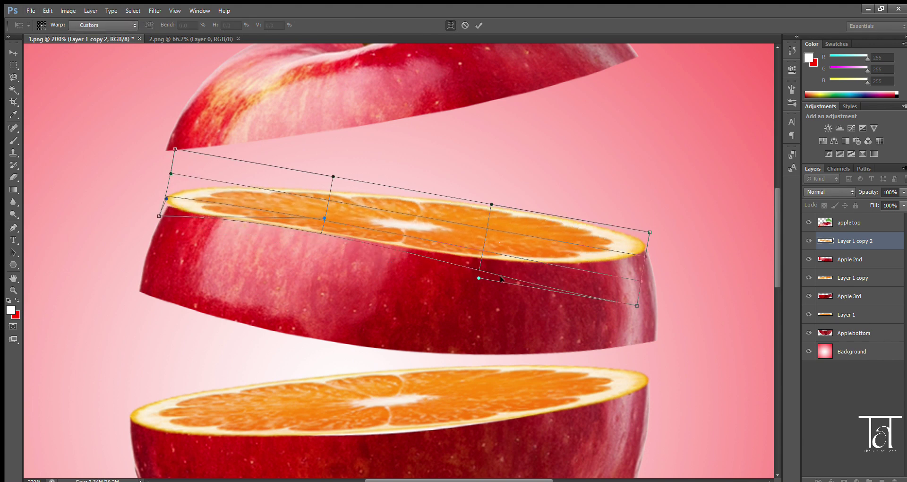
pyautogui.moveTo(478, 279); pyautogui.dragTo(485, 271)
pyautogui.moveTo(324, 219); pyautogui.dragTo(320, 248)
pyautogui.press('Return')
pyautogui.hotkey('ctrl', 't')
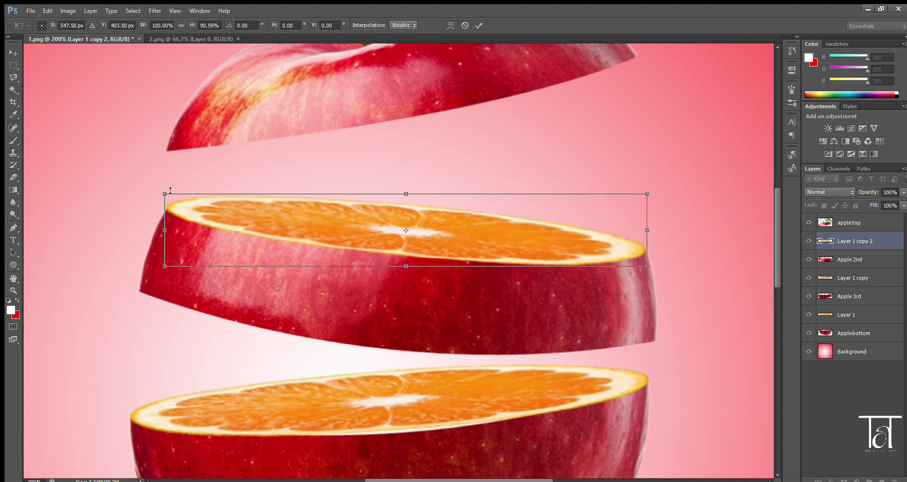
pyautogui.press('Return')
pyautogui.scroll(2, 684, 283)
pyautogui.hotkey('ctrl', '-')
pyautogui.scroll(-1, 684, 283)
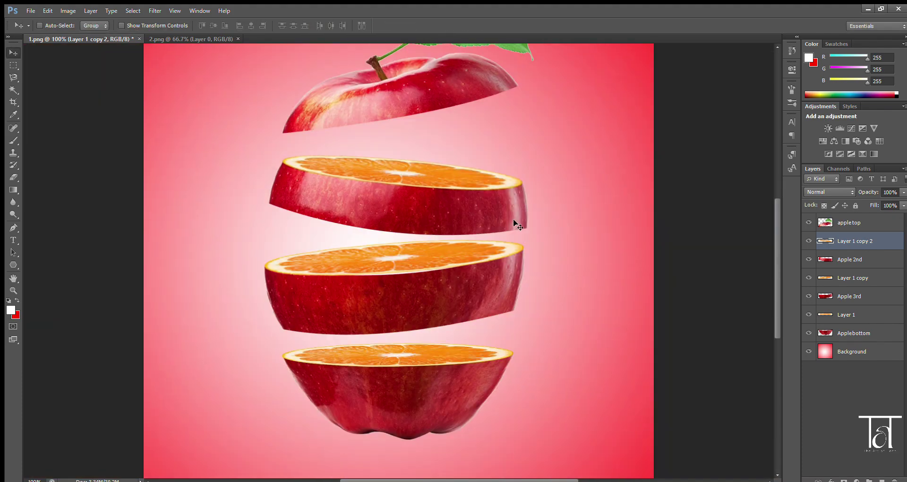
# Step: Pick the splash Brush tool and add an empty Layer 2 above the top orange copy
pyautogui.scroll(1, 516, 222)
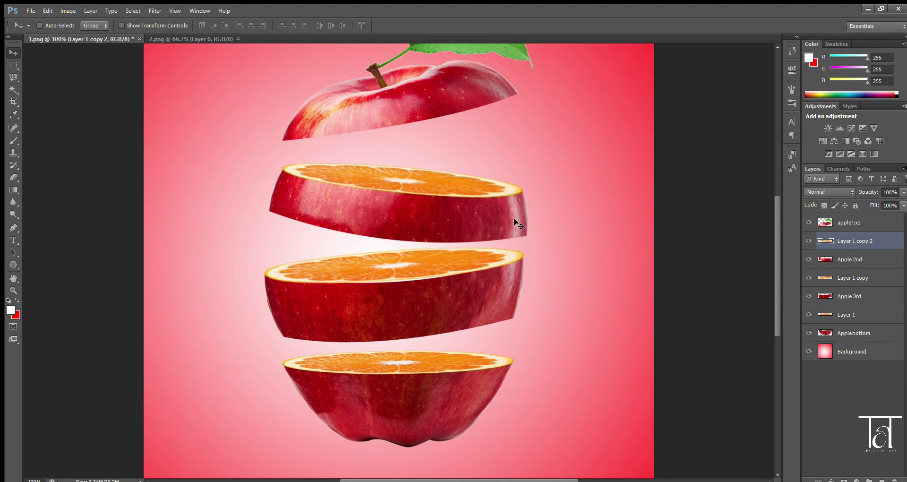
pyautogui.scroll(2, 516, 222)
pyautogui.scroll(2, 515, 222)
pyautogui.scroll(-3, 516, 223)
pyautogui.scroll(-4, 516, 222)
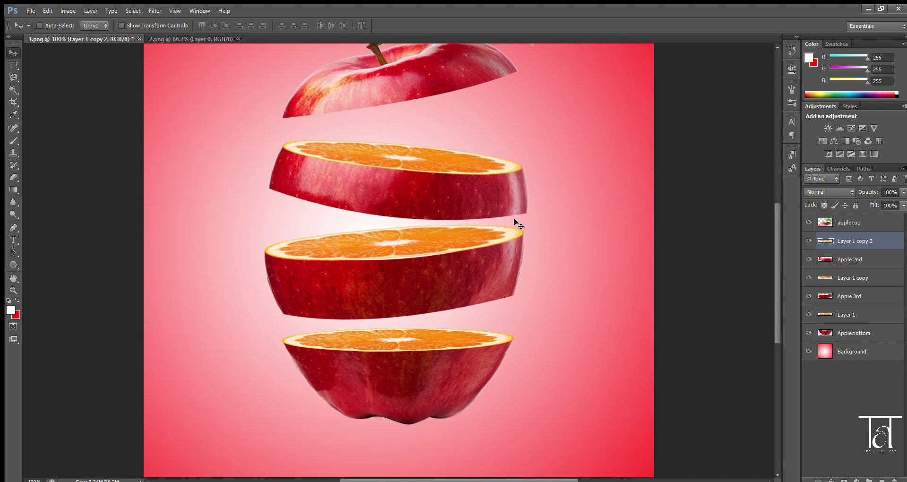
pyautogui.scroll(3, 516, 222)
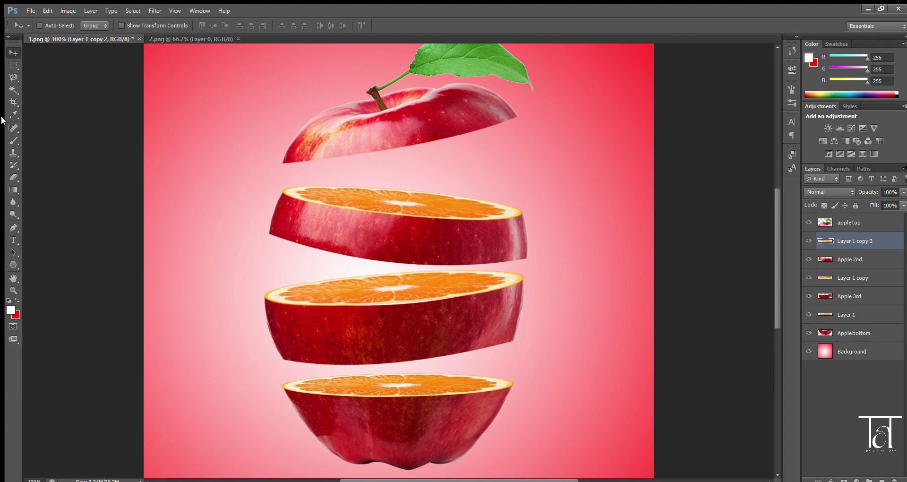
pyautogui.click(14, 141)
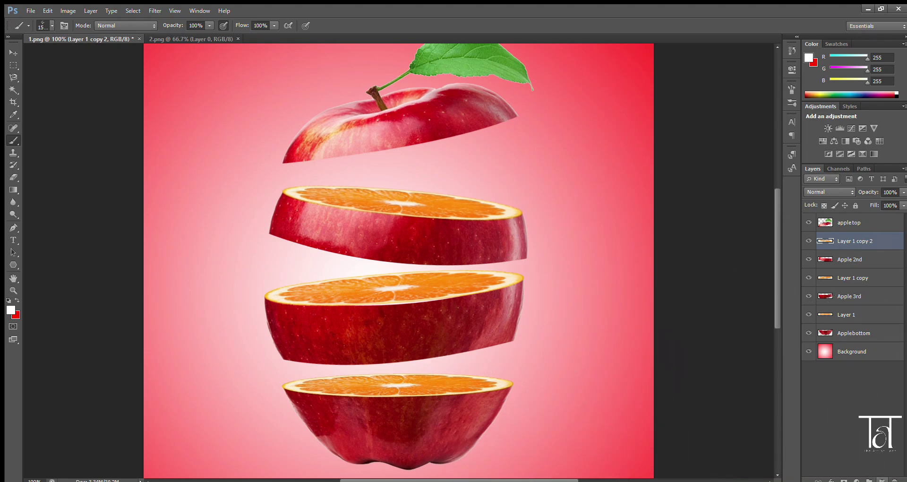
pyautogui.click(882, 479)
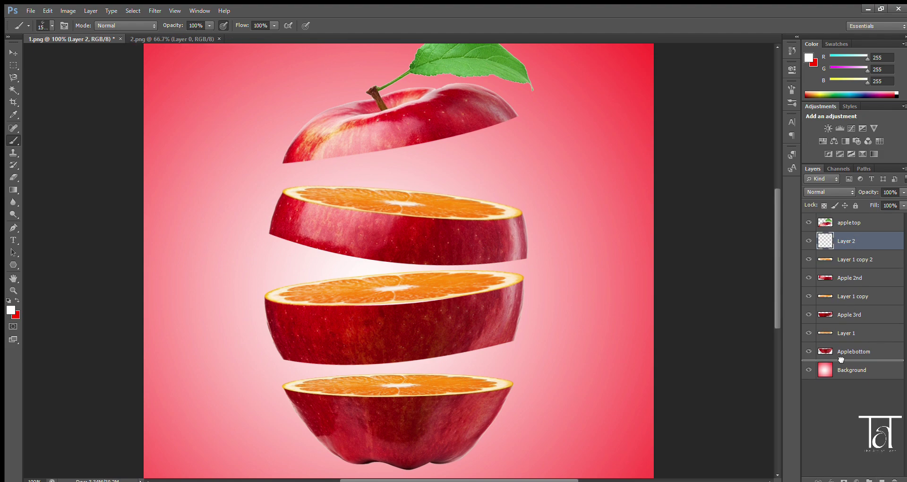
# Step: Move Layer 2 above Background and stamp a large white splash left of the apple slices
pyautogui.moveTo(854, 241); pyautogui.dragTo(850, 360)
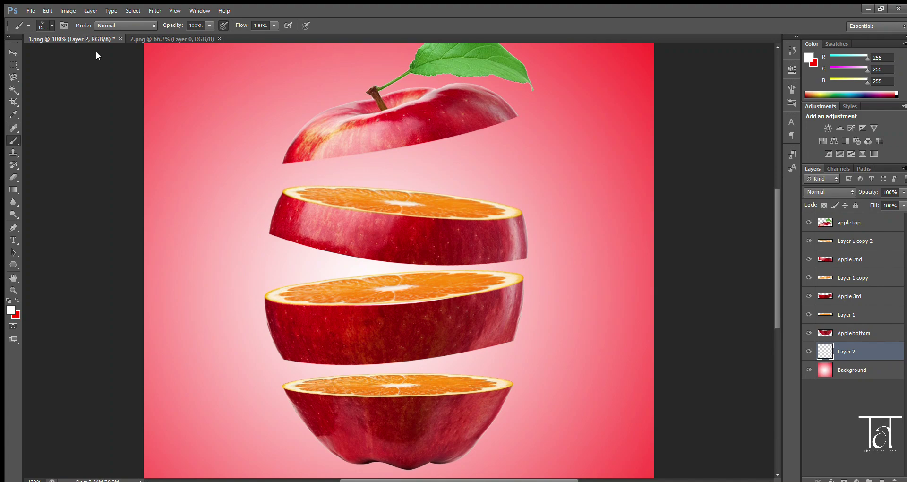
pyautogui.press('[')
pyautogui.press('[')
pyautogui.press('[')
pyautogui.press('.')
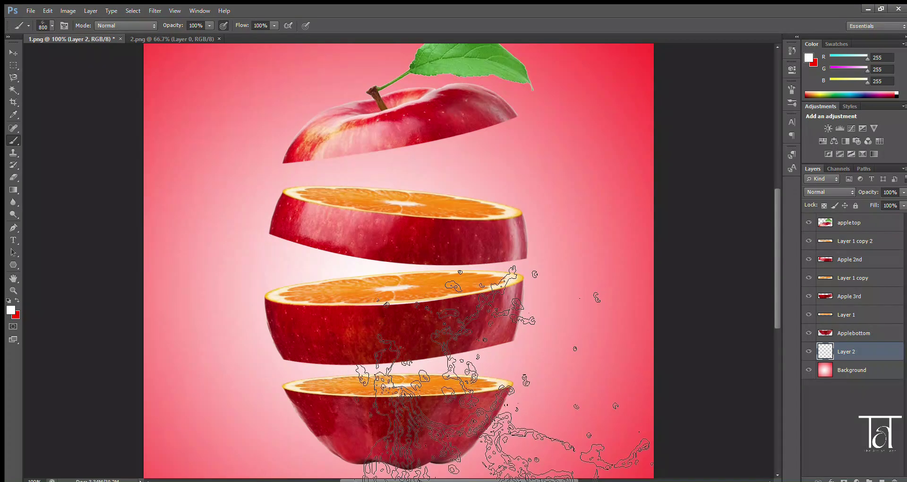
pyautogui.click(314, 302)
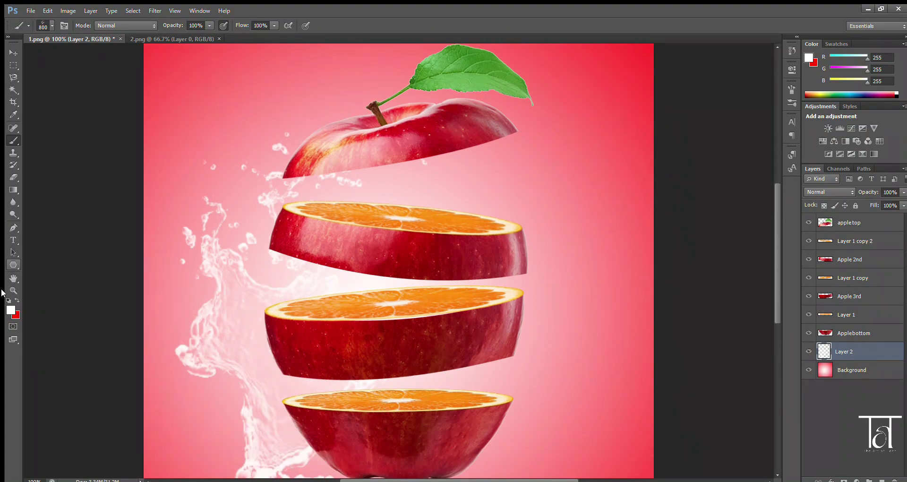
pyautogui.press('i')
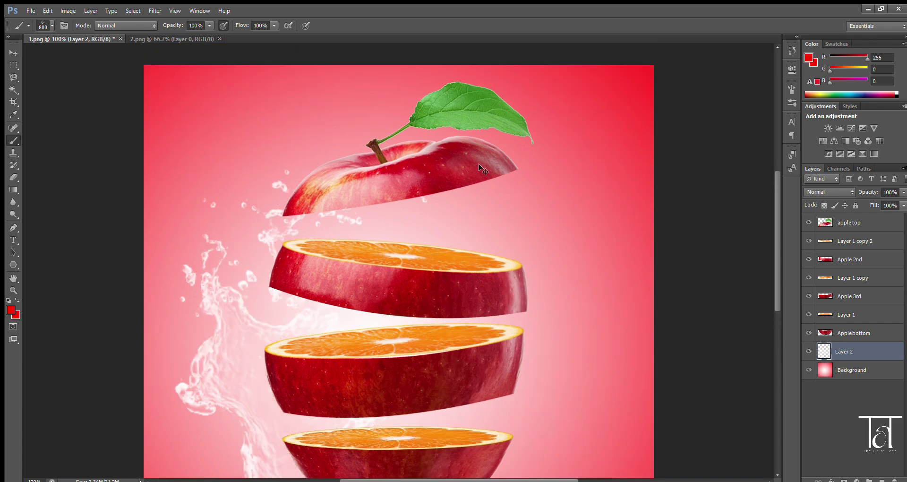
pyautogui.scroll(-2, 480, 167)
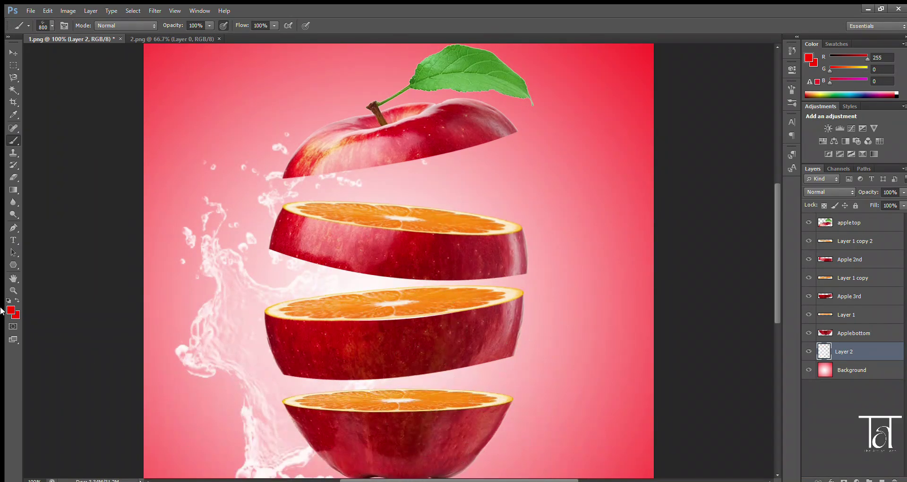
pyautogui.press('i')
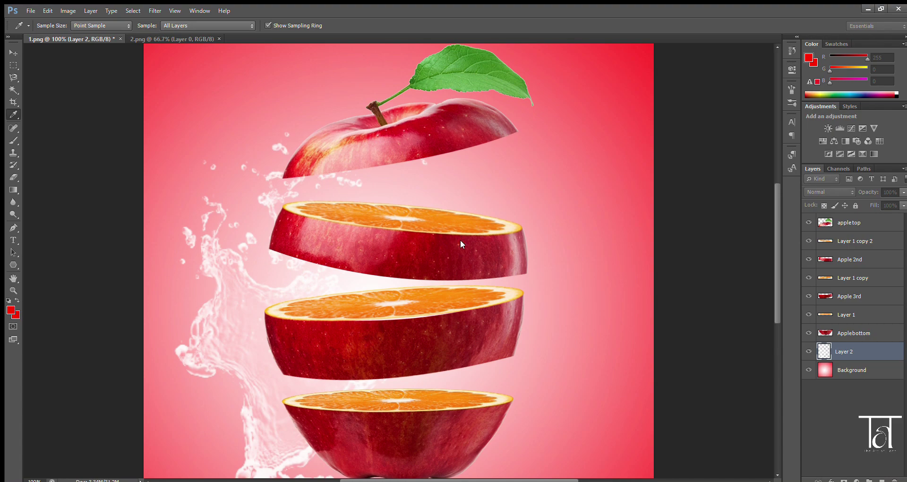
# Step: Sample orange from the slice and paint an orange splash over the white one
pyautogui.click(419, 296)
pyautogui.press('b')
pyautogui.click(283, 331)
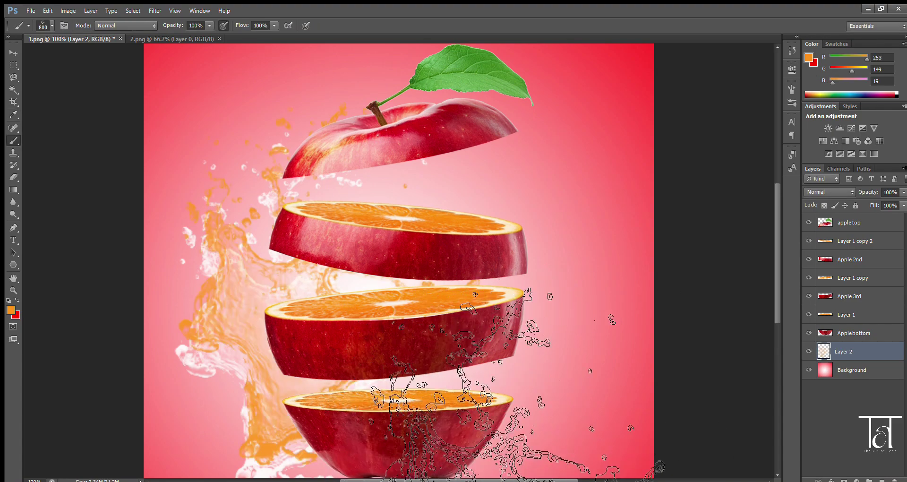
pyautogui.scroll(-4, 661, 368)
pyautogui.scroll(6, 779, 369)
pyautogui.scroll(-2, 779, 368)
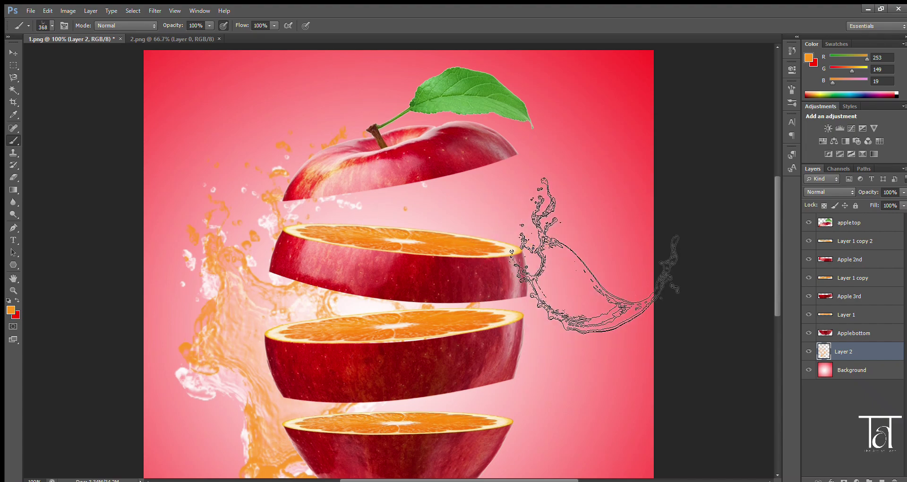
# Step: Create Layer 3 above Apple 2nd and stamp an orange splash right of the slices
pyautogui.click(882, 479)
pyautogui.moveTo(862, 350); pyautogui.dragTo(860, 249)
pyautogui.click(470, 231)
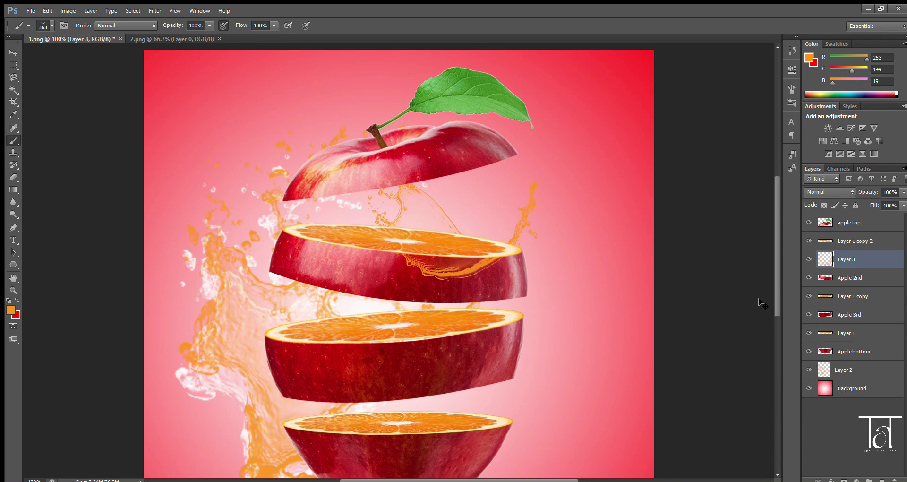
pyautogui.hotkey('ctrl', 't')
# Step: Rotate the Layer 3 splash nearly upside down, shift it down-right, and stack it above appletop
pyautogui.moveTo(530, 258)
pyautogui.mouseDown()
pyautogui.moveTo(99, 158)
pyautogui.moveTo(387, 176)
pyautogui.mouseUp()
pyautogui.moveTo(441, 229)
pyautogui.mouseDown()
pyautogui.moveTo(465, 268)
pyautogui.moveTo(477, 231)
pyautogui.mouseUp()
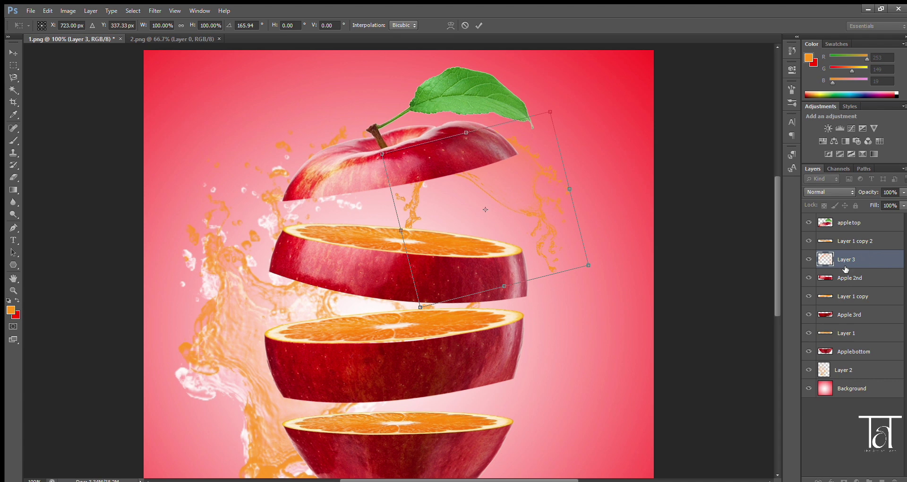
pyautogui.press('Return')
pyautogui.press('b')
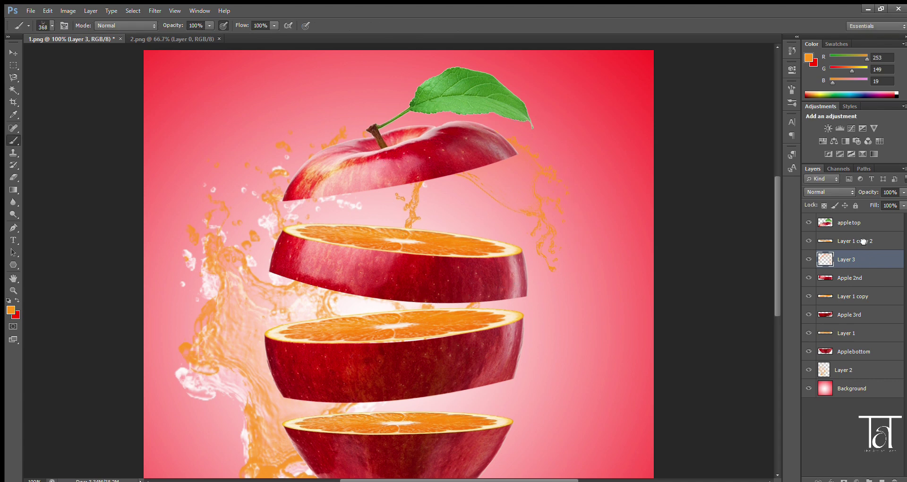
pyautogui.moveTo(863, 242); pyautogui.dragTo(863, 235)
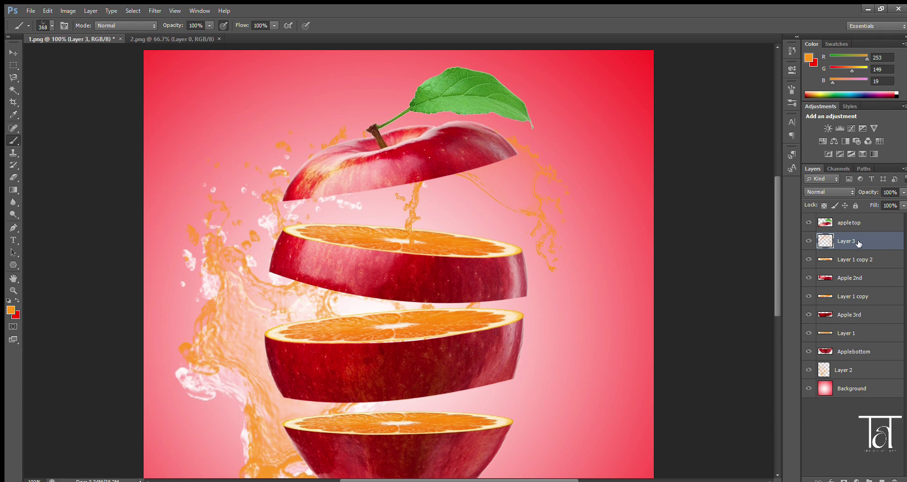
pyautogui.click(864, 217)
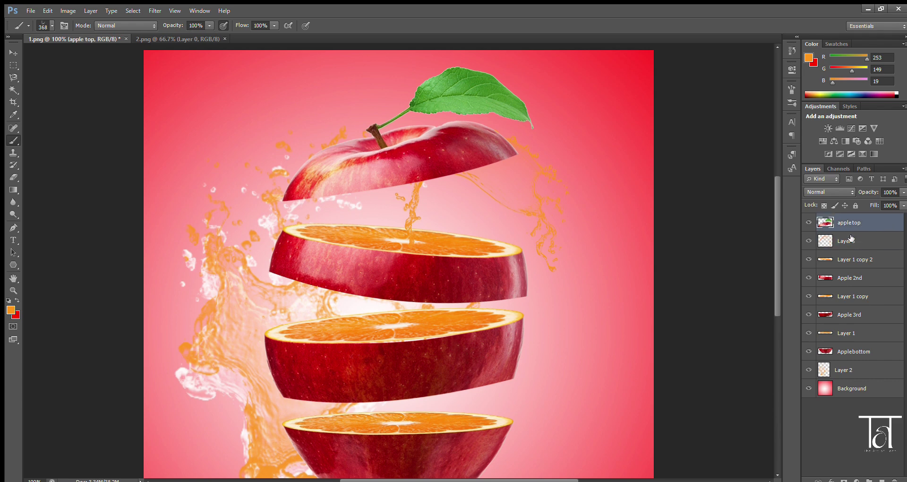
pyautogui.moveTo(857, 225); pyautogui.dragTo(859, 219)
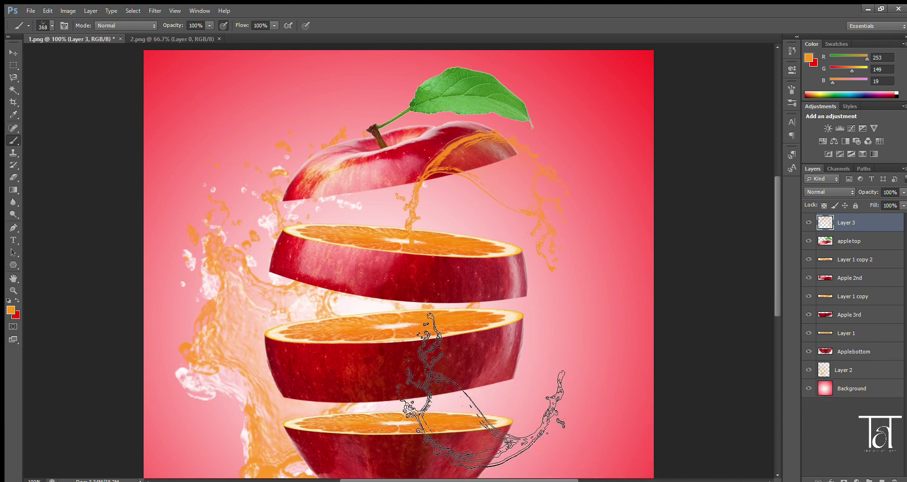
# Step: Undo a stray splash, create Layer 4 and stamp an orange splash over the middle slice
pyautogui.click(359, 339)
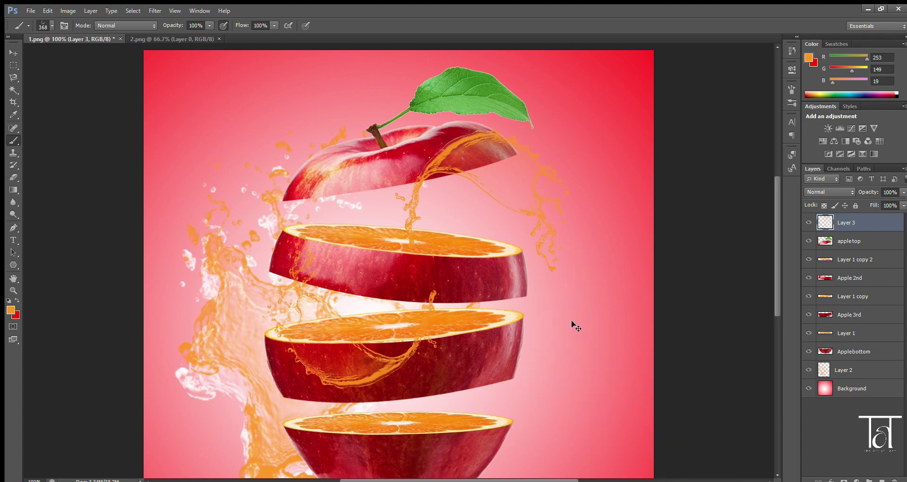
pyautogui.hotkey('ctrl', 'z')
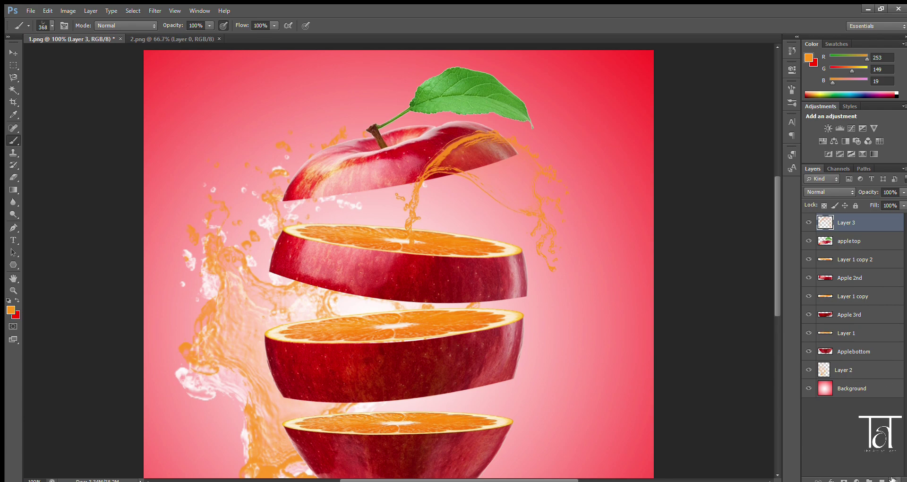
pyautogui.hotkey('ctrl', 'shift', 'alt', 'n')
pyautogui.click(407, 354)
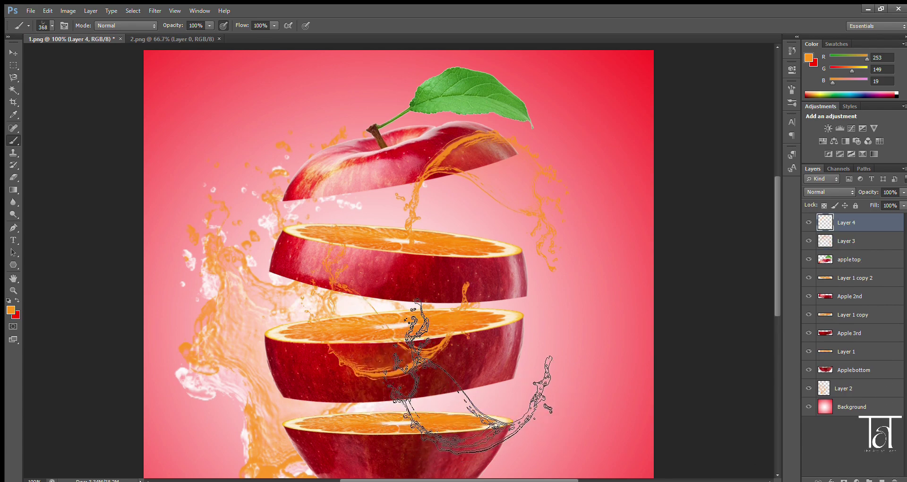
# Step: Rotate the Layer 4 splash nearly upside down, move it right-down, and stretch it wider and flatter
pyautogui.hotkey('ctrl', 't')
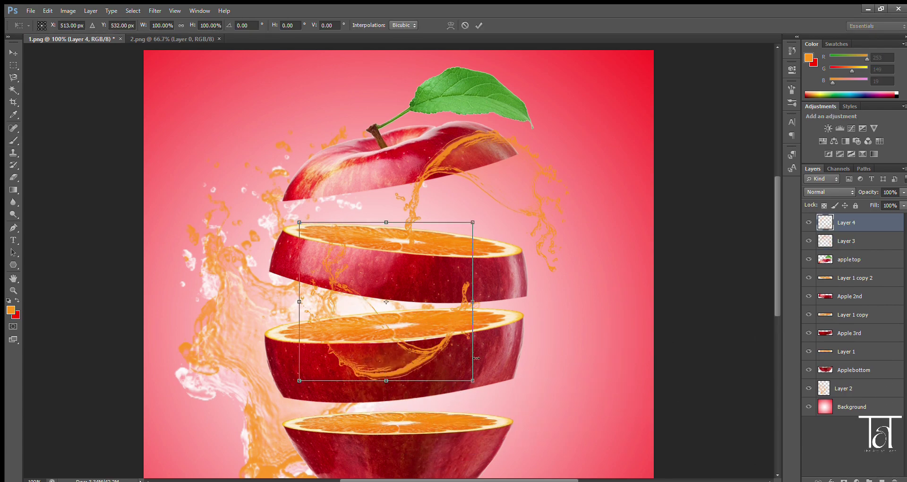
pyautogui.moveTo(492, 360); pyautogui.dragTo(277, 255)
pyautogui.moveTo(408, 318)
pyautogui.mouseDown()
pyautogui.moveTo(511, 339)
pyautogui.moveTo(497, 328)
pyautogui.mouseUp()
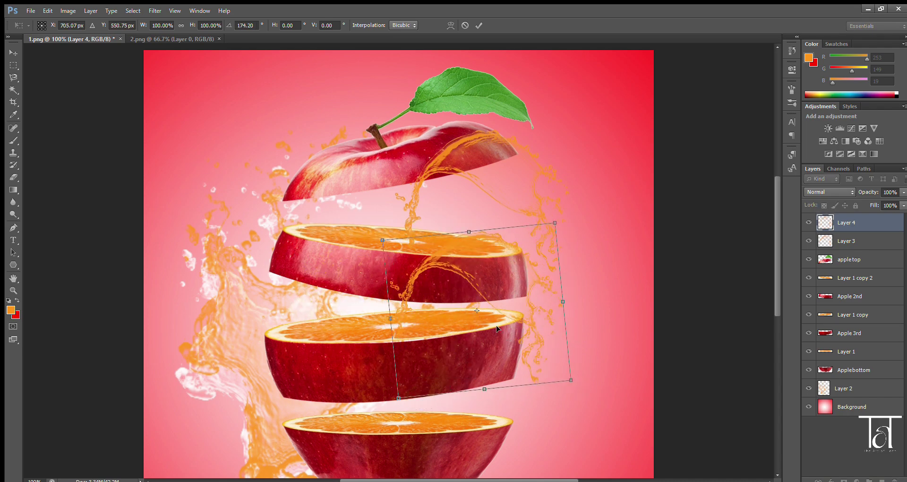
pyautogui.moveTo(553, 221); pyautogui.dragTo(601, 266)
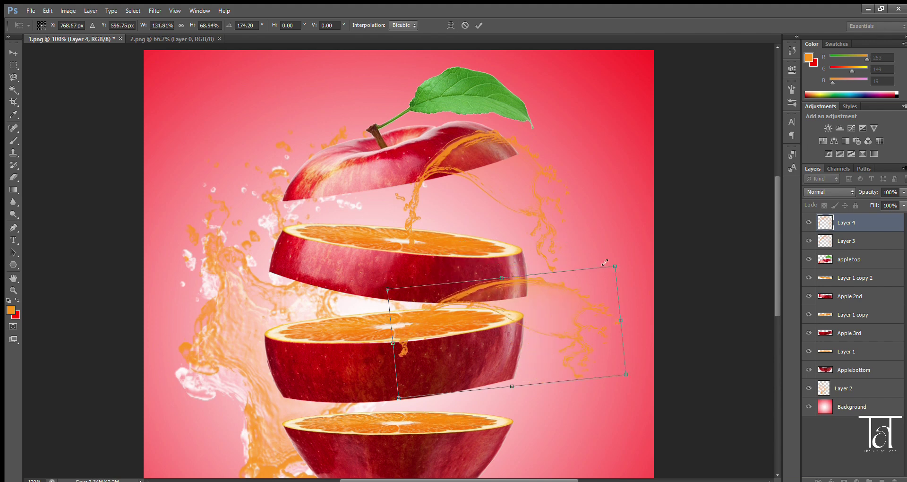
pyautogui.moveTo(544, 333); pyautogui.dragTo(513, 322)
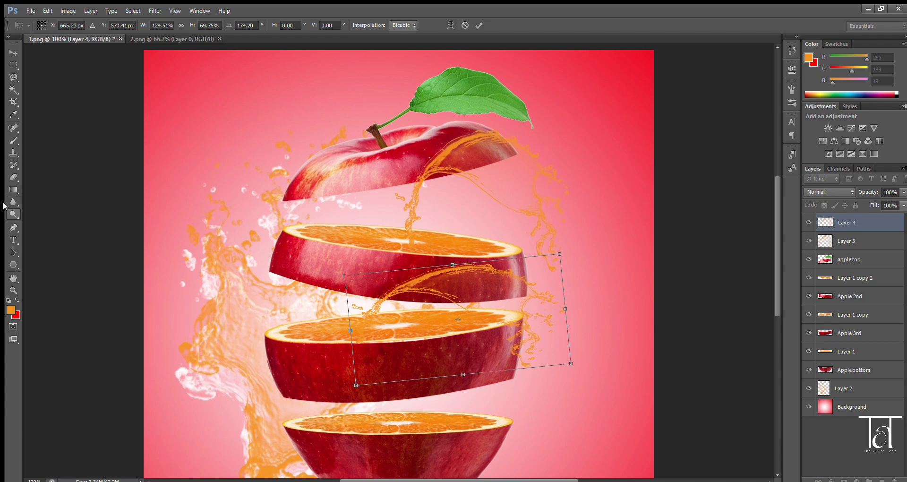
pyautogui.click(13, 178)
pyautogui.press('Return')
# Step: Erase the juice crossing the middle slice, then add a new empty layer with the Brush
pyautogui.moveTo(406, 281)
pyautogui.mouseDown()
pyautogui.moveTo(366, 307)
pyautogui.moveTo(520, 289)
pyautogui.moveTo(454, 297)
pyautogui.mouseUp()
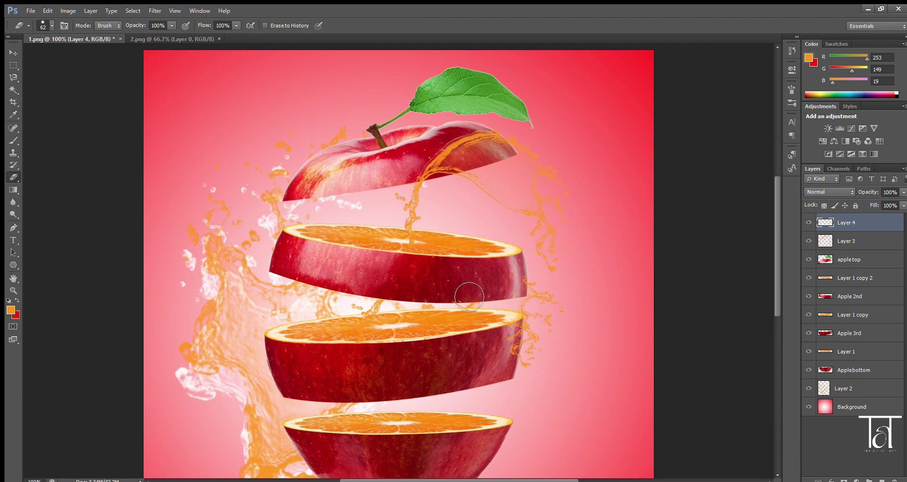
pyautogui.click(519, 286)
pyautogui.scroll(-2, 425, 335)
pyautogui.scroll(-2, 445, 344)
pyautogui.scroll(-3, 445, 344)
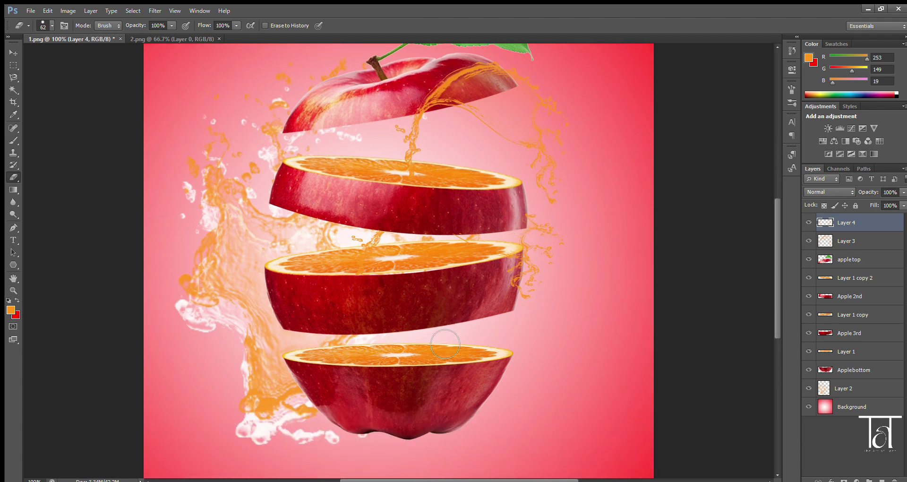
pyautogui.click(12, 142)
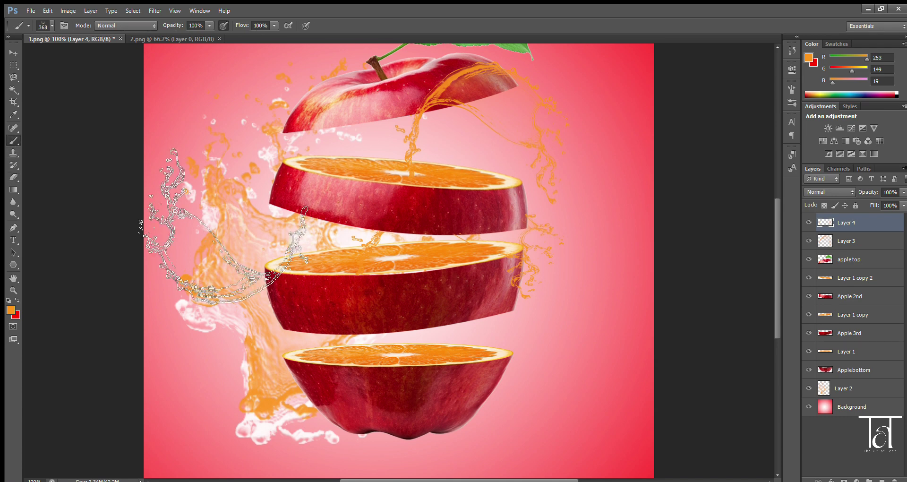
pyautogui.click(882, 478)
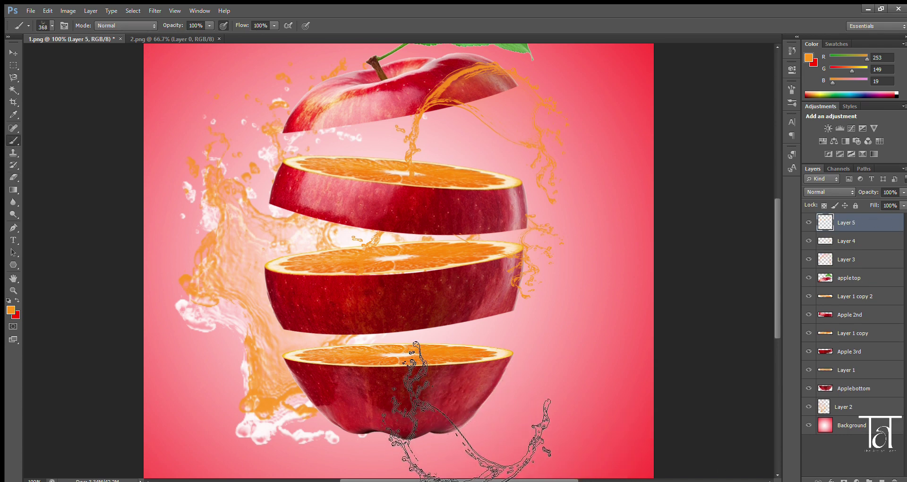
# Step: Stamp a splash, rotate it roughly upside down, shrink it and place it over the bottom slice
pyautogui.click(400, 363)
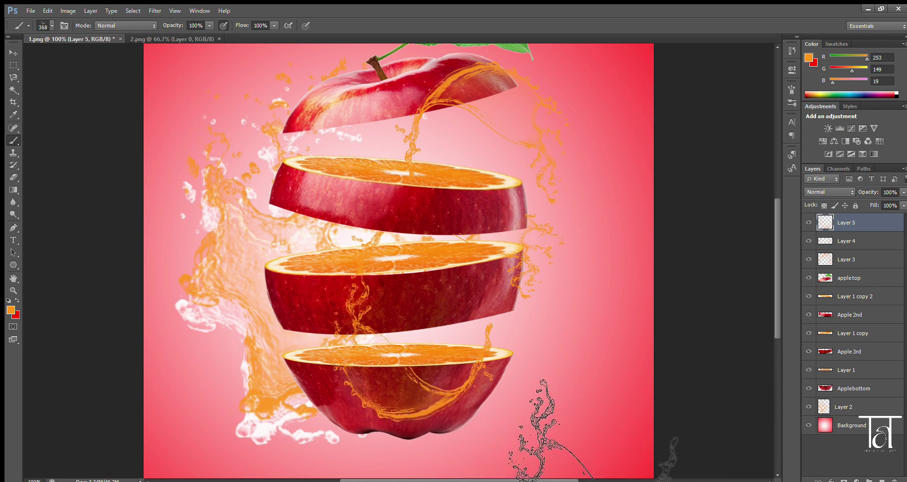
pyautogui.hotkey('ctrl', 't')
pyautogui.moveTo(523, 379)
pyautogui.mouseDown()
pyautogui.moveTo(273, 310)
pyautogui.moveTo(276, 300)
pyautogui.mouseUp()
pyautogui.moveTo(441, 376)
pyautogui.mouseDown()
pyautogui.moveTo(508, 392)
pyautogui.moveTo(515, 379)
pyautogui.mouseUp()
pyautogui.moveTo(570, 259); pyautogui.dragTo(552, 291)
pyautogui.moveTo(550, 355); pyautogui.dragTo(559, 353)
pyautogui.moveTo(515, 376)
pyautogui.mouseDown()
pyautogui.moveTo(470, 378)
pyautogui.moveTo(476, 366)
pyautogui.mouseUp()
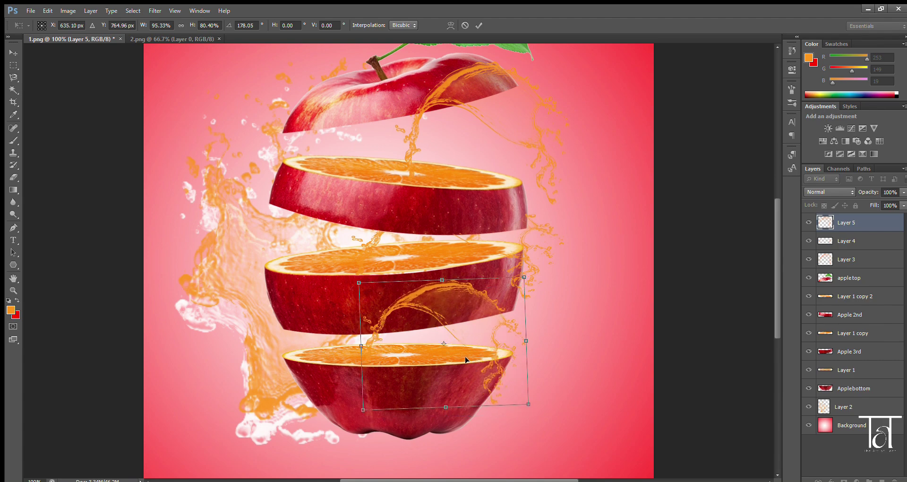
pyautogui.press('Return')
pyautogui.press('b')
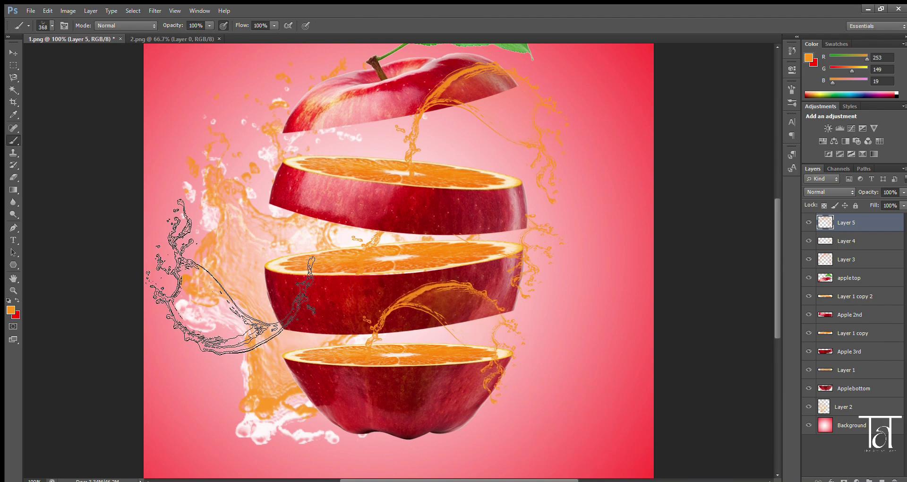
# Step: Erase the splash arc over the middle slice and enlarge the brush back to full size
pyautogui.click(13, 177)
pyautogui.moveTo(382, 330)
pyautogui.mouseDown()
pyautogui.moveTo(431, 304)
pyautogui.moveTo(490, 312)
pyautogui.moveTo(496, 297)
pyautogui.mouseUp()
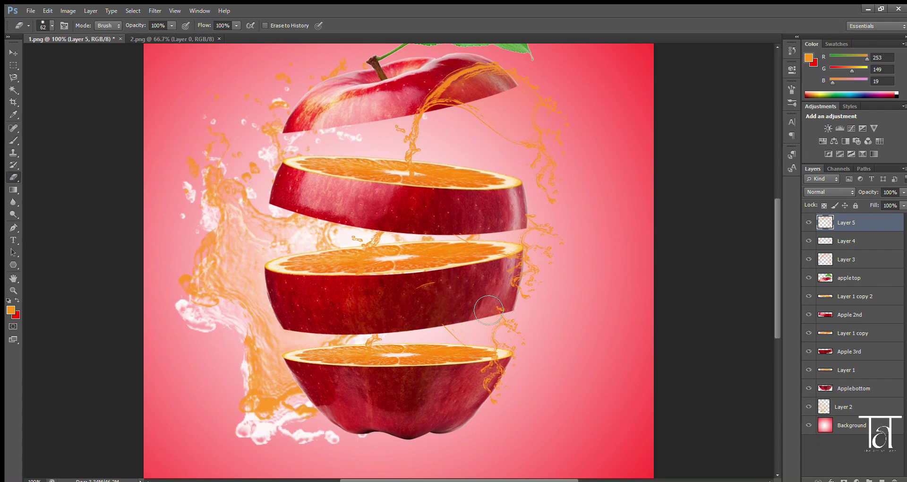
pyautogui.moveTo(482, 313); pyautogui.dragTo(501, 309)
pyautogui.click(12, 142)
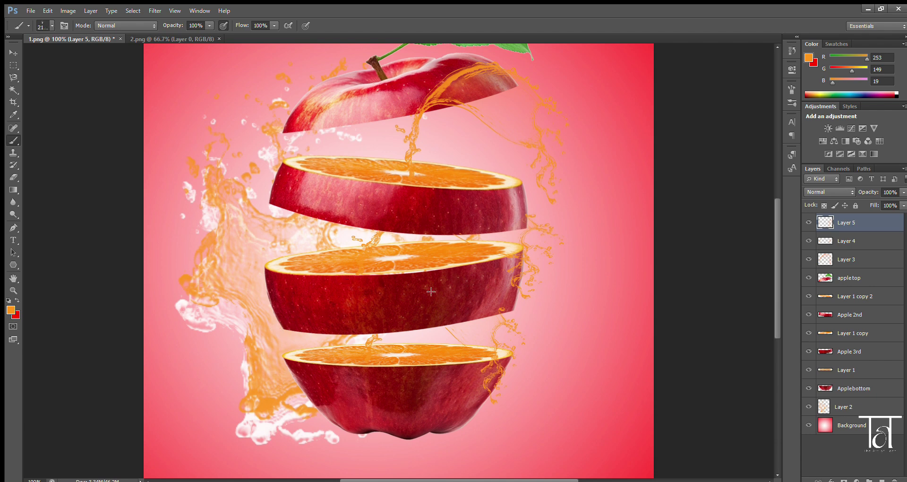
pyautogui.press('.')
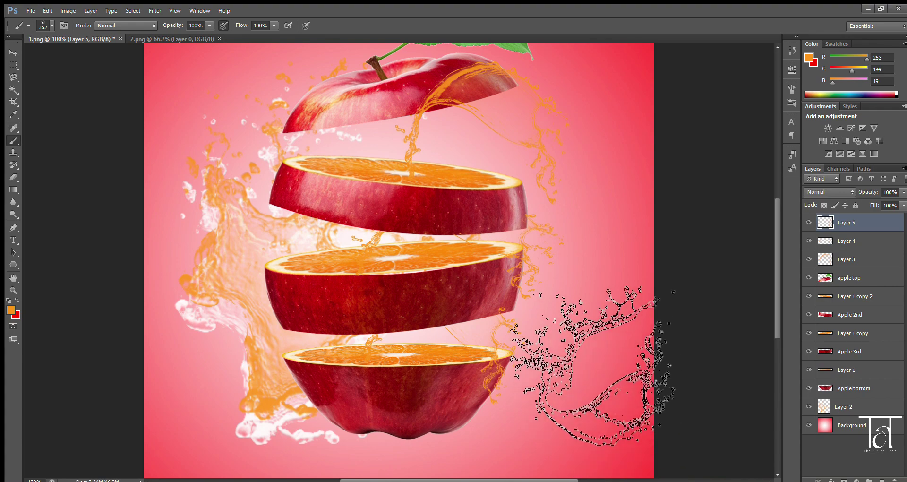
# Step: Stamp trial juice splashes between the upper slices on Layer 2 and Layer 5
pyautogui.click(845, 407)
pyautogui.click(331, 264)
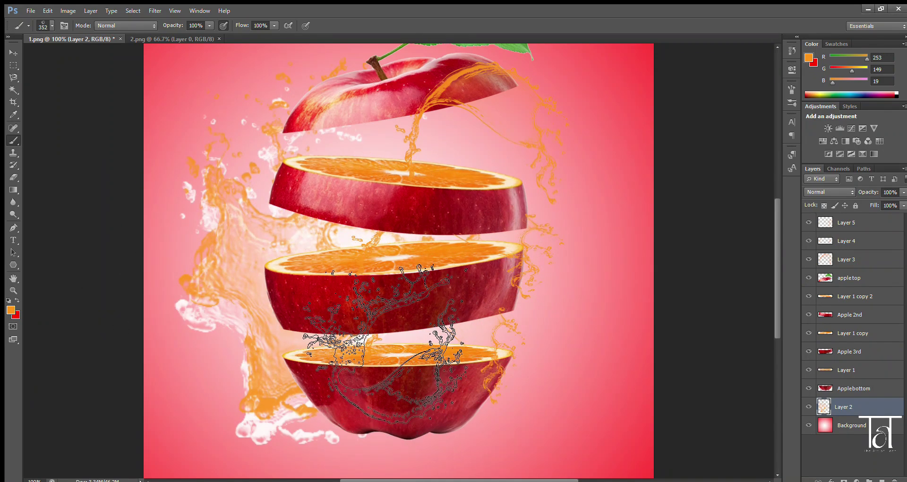
pyautogui.click(861, 226)
pyautogui.click(291, 246)
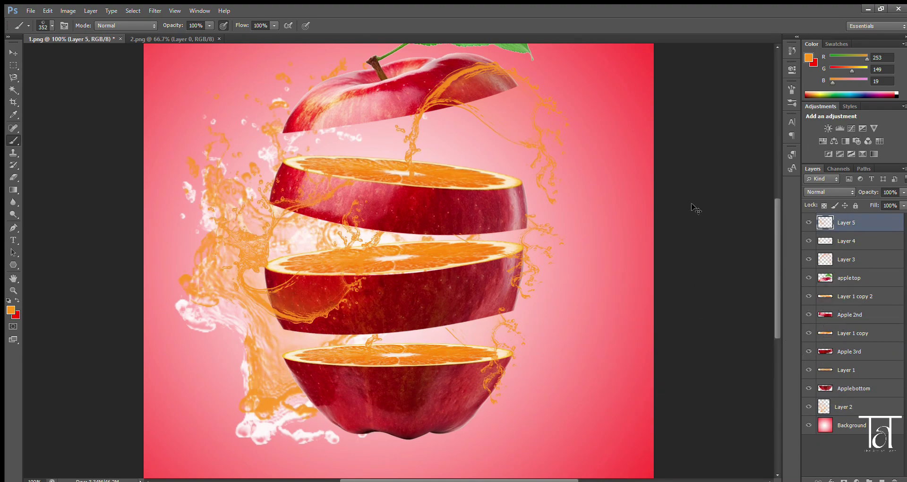
# Step: Try enlarging the Layer 5 splash, undo and cancel it, then add empty Layer 6
pyautogui.hotkey('ctrl', 't')
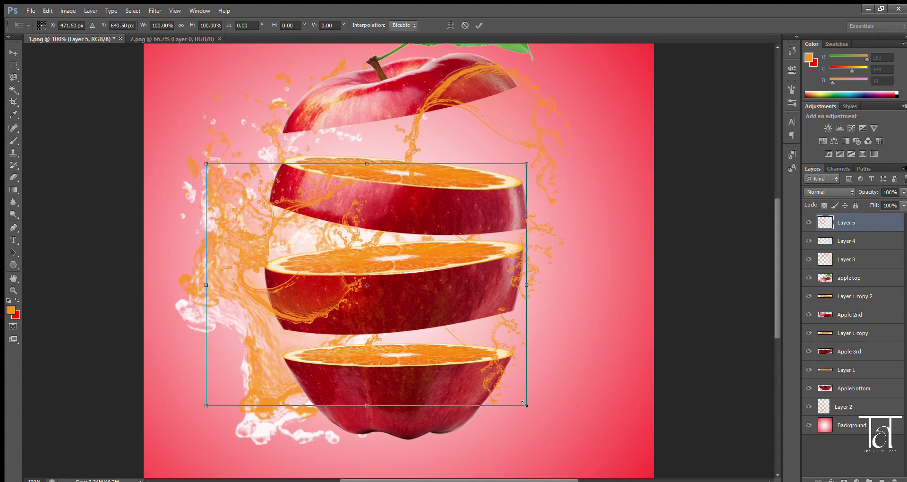
pyautogui.moveTo(525, 405); pyautogui.dragTo(568, 409)
pyautogui.hotkey('ctrl', 'z')
pyautogui.press('Return')
pyautogui.press('b')
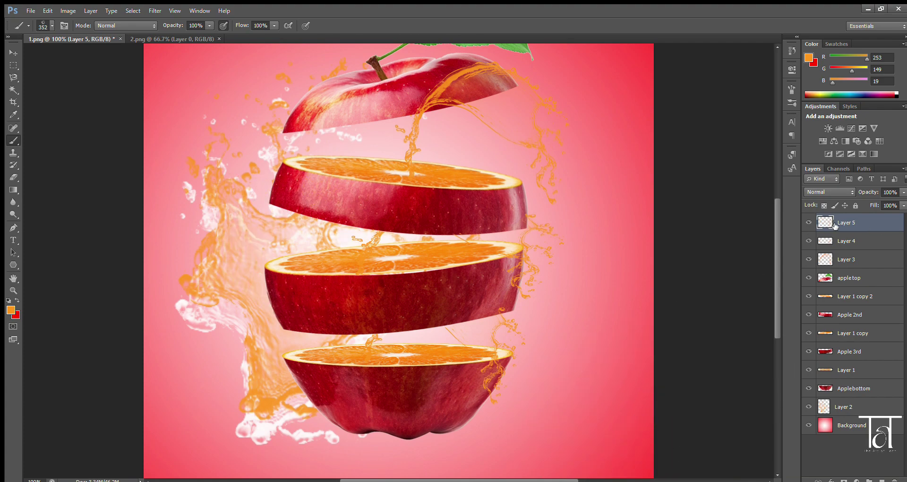
pyautogui.click(880, 480)
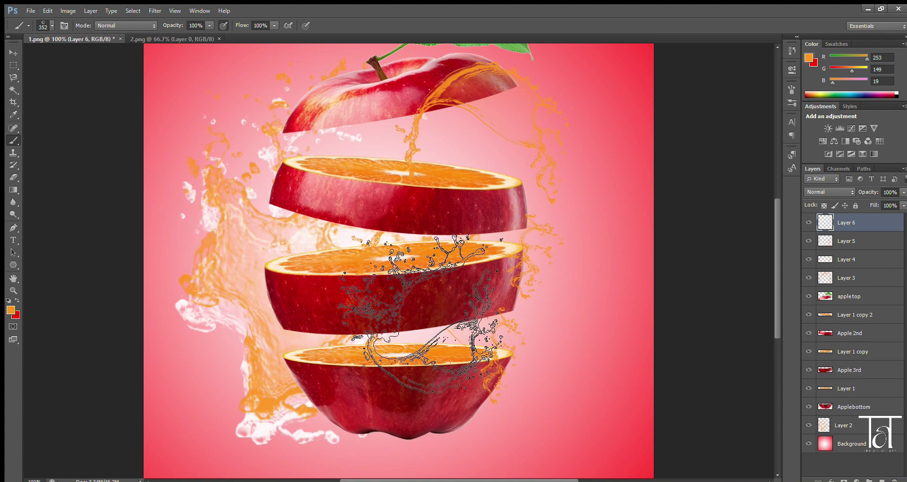
# Step: Stamp a splash on Layer 6 and scale it to about 260%×191% around the apple
pyautogui.click(369, 269)
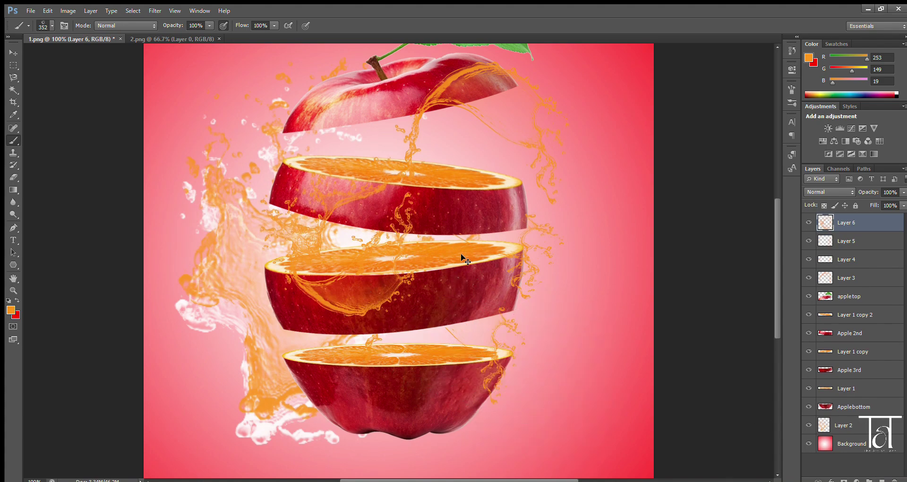
pyautogui.hotkey('ctrl', 't')
pyautogui.moveTo(422, 320); pyautogui.dragTo(587, 463)
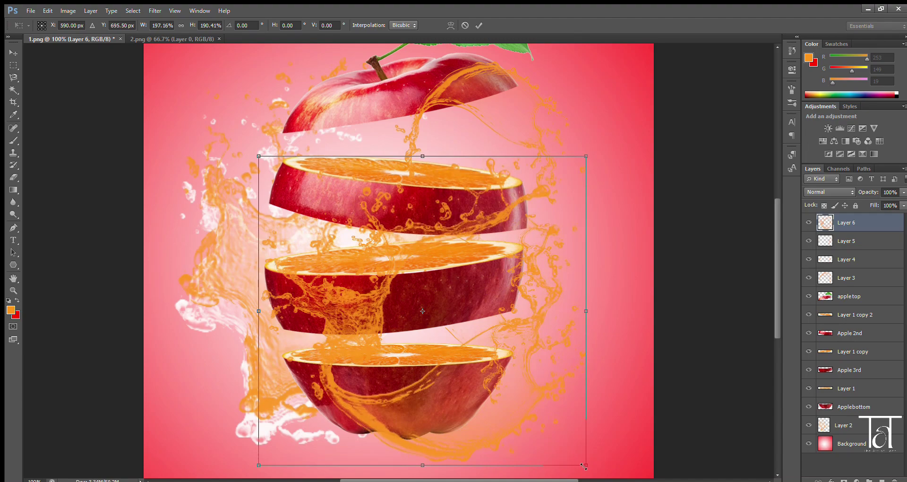
pyautogui.moveTo(513, 393); pyautogui.dragTo(357, 275)
pyautogui.scroll(2, 422, 119)
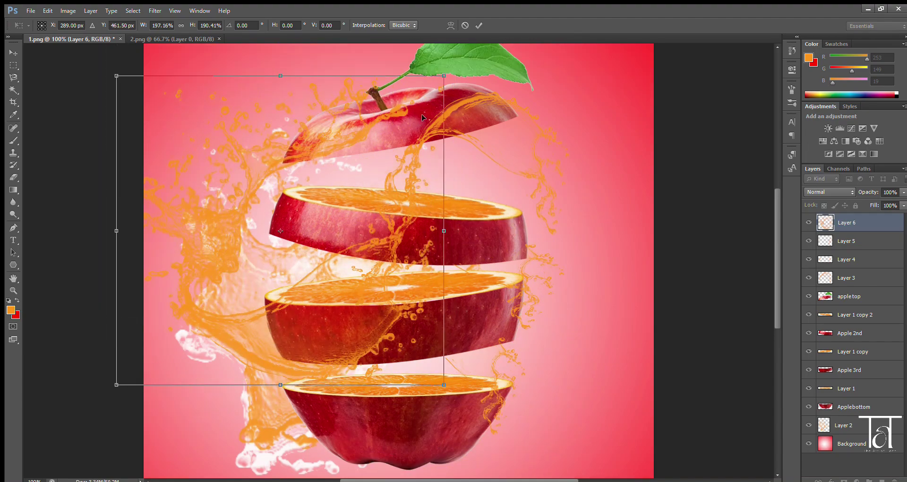
pyautogui.moveTo(445, 75); pyautogui.dragTo(547, 75)
pyautogui.moveTo(458, 307)
pyautogui.mouseDown()
pyautogui.moveTo(455, 371)
pyautogui.moveTo(488, 324)
pyautogui.moveTo(506, 352)
pyautogui.mouseUp()
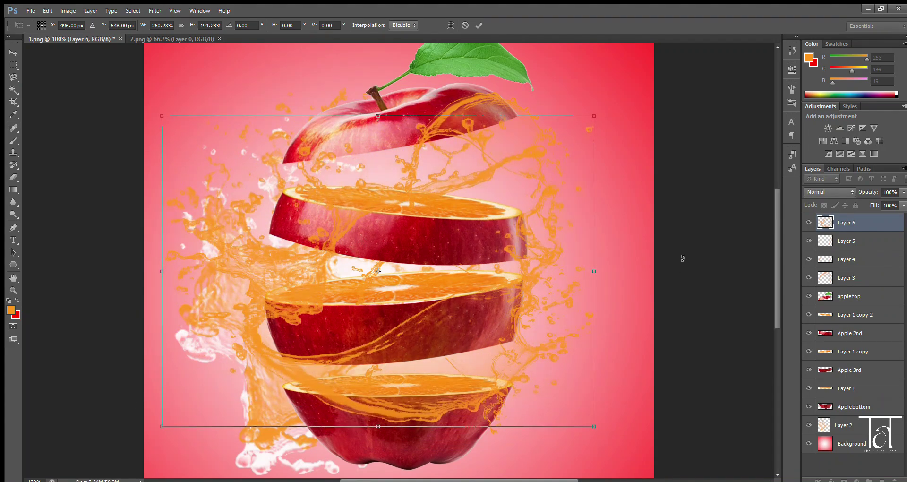
pyautogui.press('Return')
pyautogui.press('b')
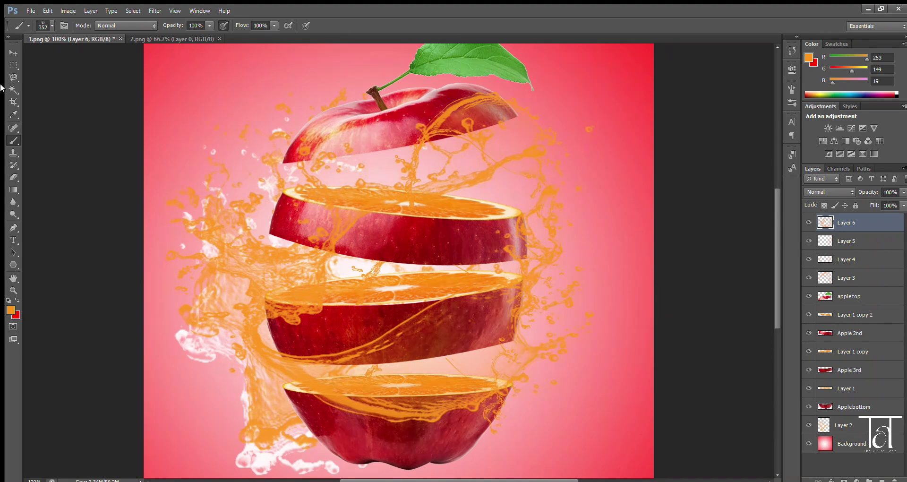
# Step: Erase the juice covering the upper, middle and lower slices' red skin
pyautogui.click(14, 177)
pyautogui.moveTo(301, 232); pyautogui.dragTo(355, 242)
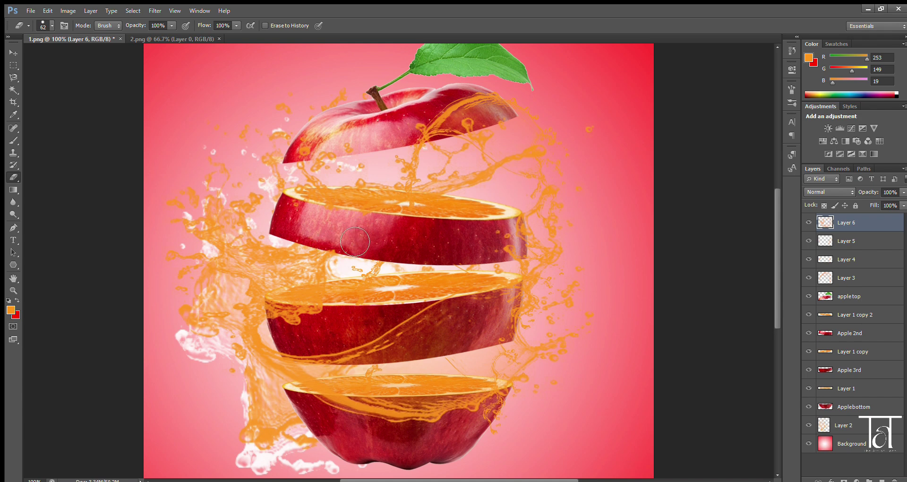
pyautogui.moveTo(303, 341)
pyautogui.mouseDown()
pyautogui.moveTo(289, 335)
pyautogui.moveTo(313, 328)
pyautogui.moveTo(318, 347)
pyautogui.moveTo(340, 359)
pyautogui.mouseUp()
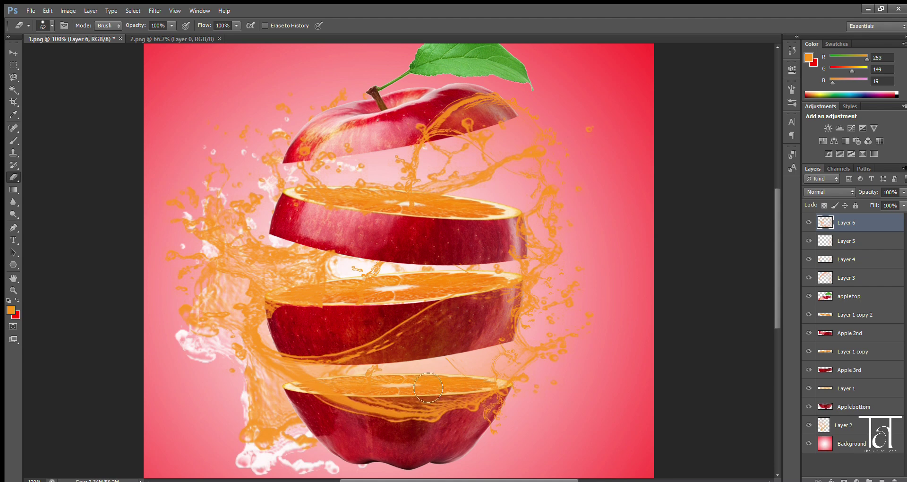
pyautogui.moveTo(350, 425)
pyautogui.mouseDown()
pyautogui.moveTo(447, 429)
pyautogui.moveTo(470, 420)
pyautogui.moveTo(461, 428)
pyautogui.mouseUp()
pyautogui.moveTo(334, 422); pyautogui.dragTo(386, 423)
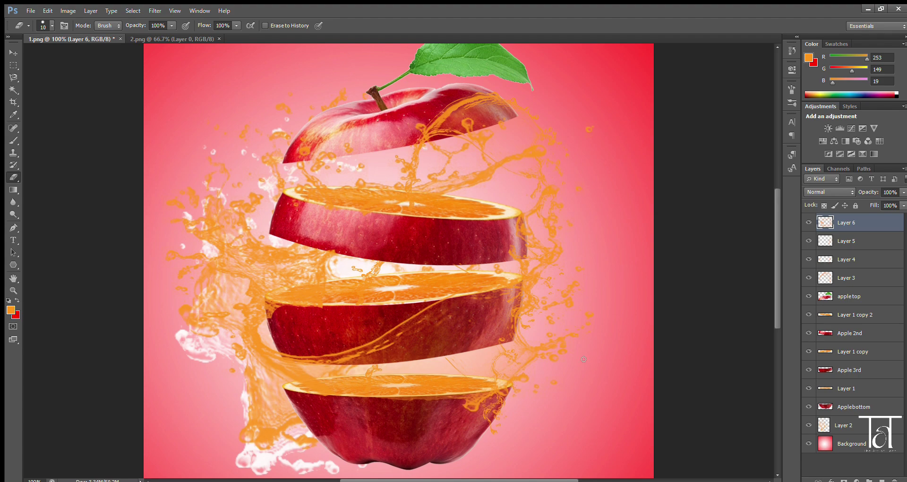
# Step: At 300% zoom, erase stray juice along the bottom slice's rim, then return to 100%
pyautogui.hotkey('ctrl', '+')
pyautogui.hotkey('ctrl', '+')
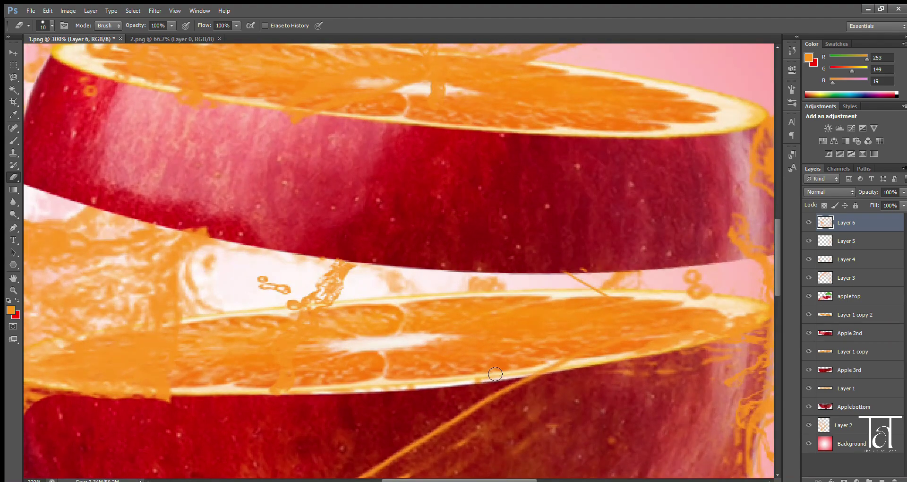
pyautogui.scroll(-5, 462, 415)
pyautogui.scroll(-5, 464, 415)
pyautogui.scroll(-3, 464, 415)
pyautogui.scroll(-2, 464, 415)
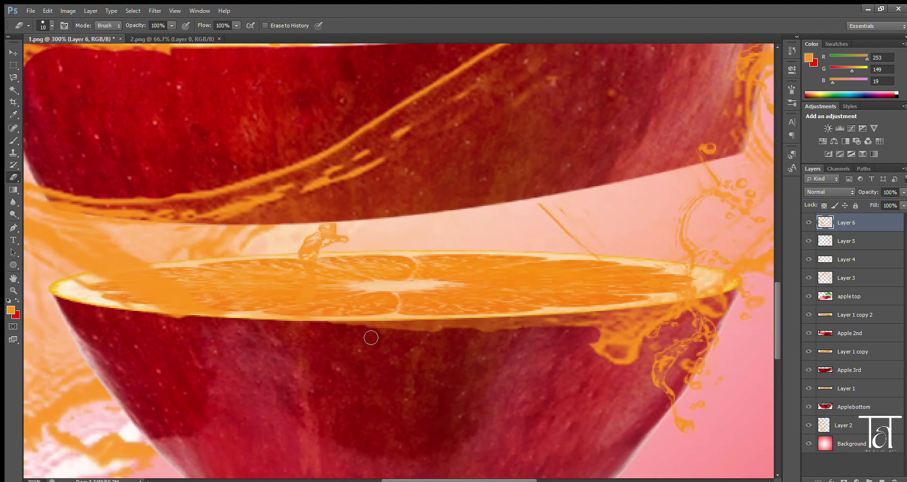
pyautogui.moveTo(188, 335); pyautogui.dragTo(182, 323)
pyautogui.moveTo(358, 335)
pyautogui.mouseDown()
pyautogui.moveTo(593, 328)
pyautogui.moveTo(301, 330)
pyautogui.mouseUp()
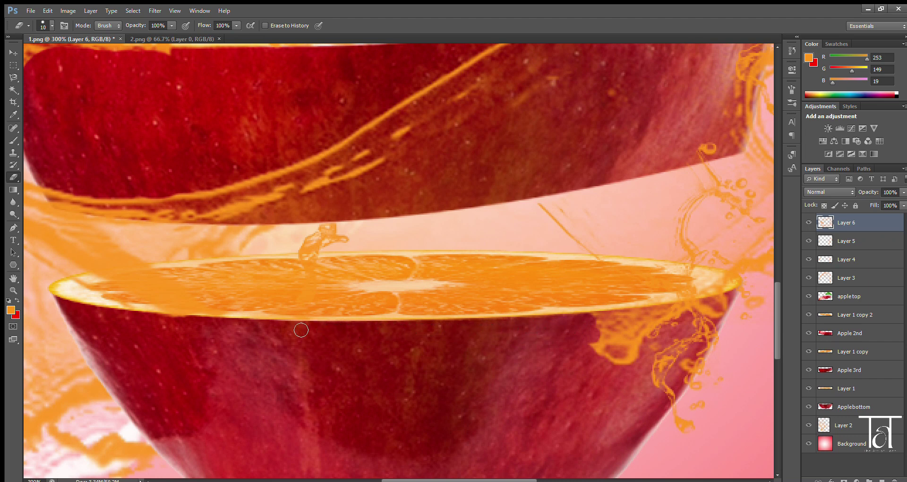
pyautogui.moveTo(209, 329); pyautogui.dragTo(105, 312)
pyautogui.hotkey('ctrl', '-')
pyautogui.hotkey('ctrl', '-')
pyautogui.hotkey('ctrl', '-')
pyautogui.hotkey('ctrl', '-')
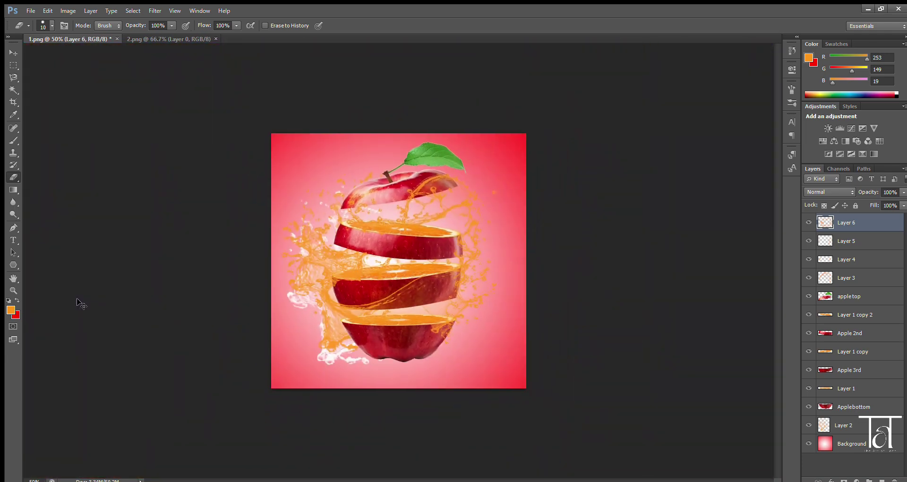
pyautogui.hotkey('ctrl', '+')
pyautogui.hotkey('ctrl', '+')
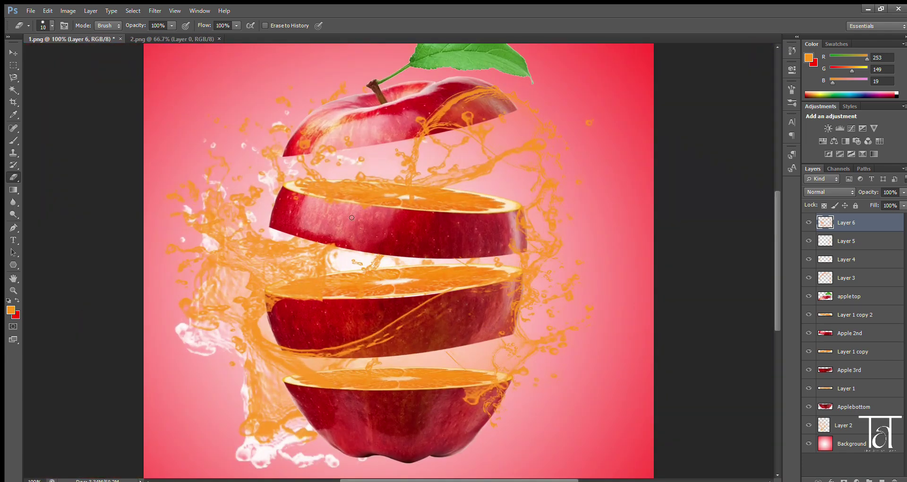